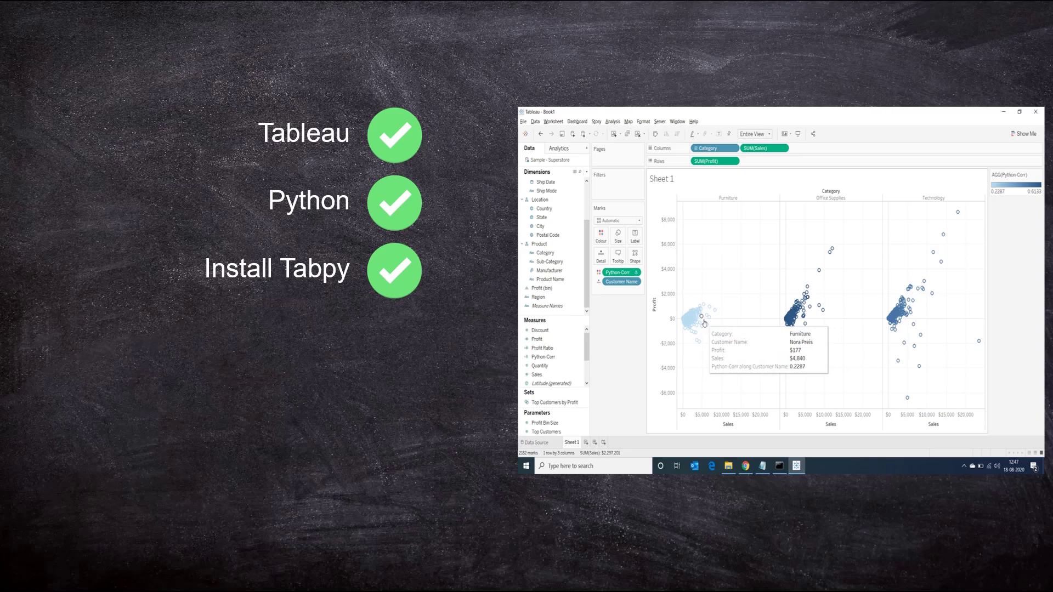
- Recolour the Python-Corr scatter plot marks with the Red-Green Diverging palette
mouse_move(800, 317)
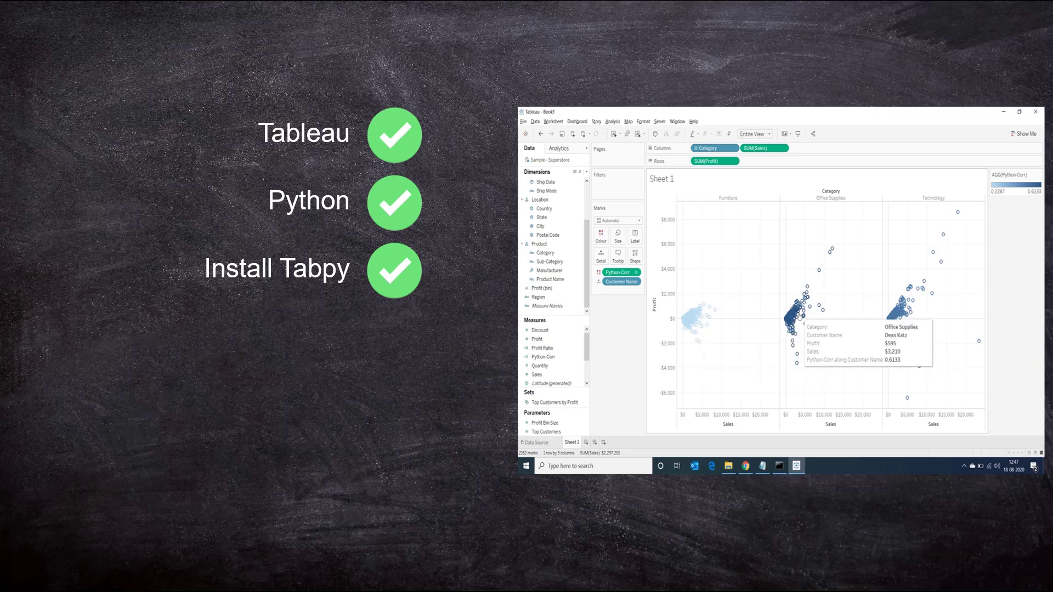
mouse_move(901, 311)
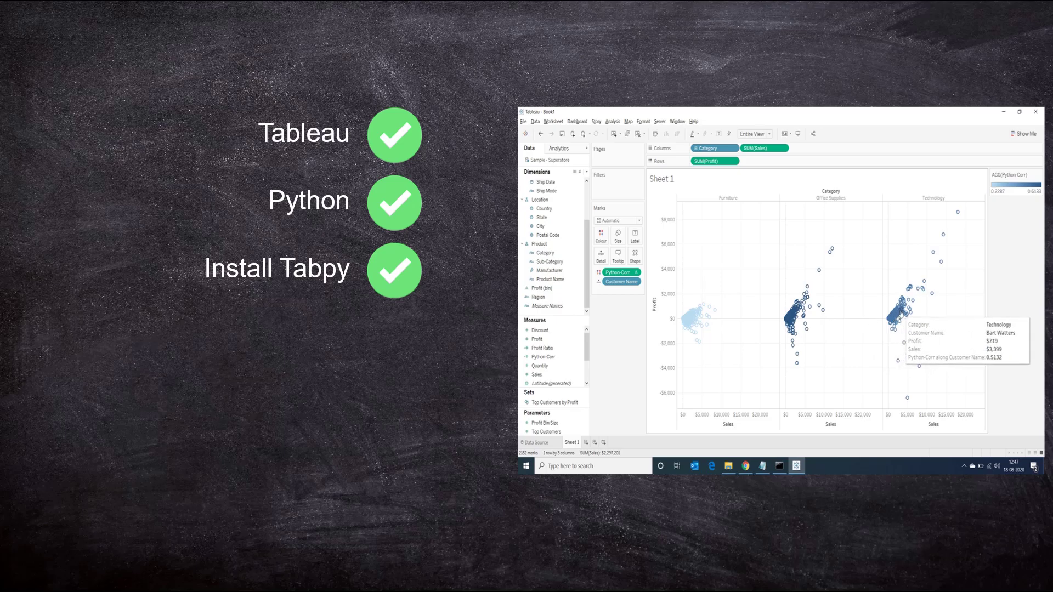
click(1038, 175)
click(1009, 182)
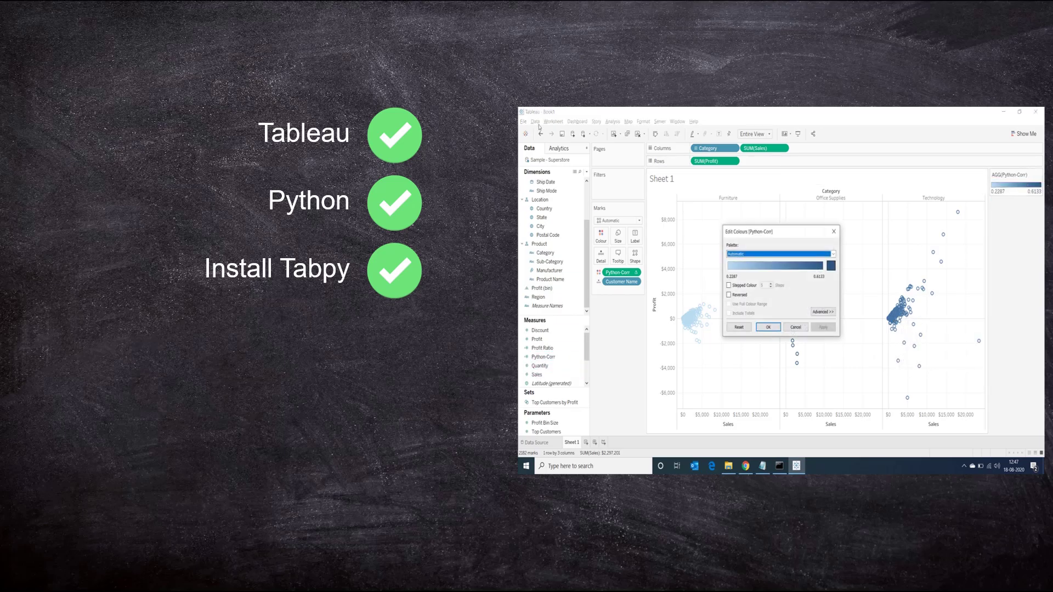
click(829, 254)
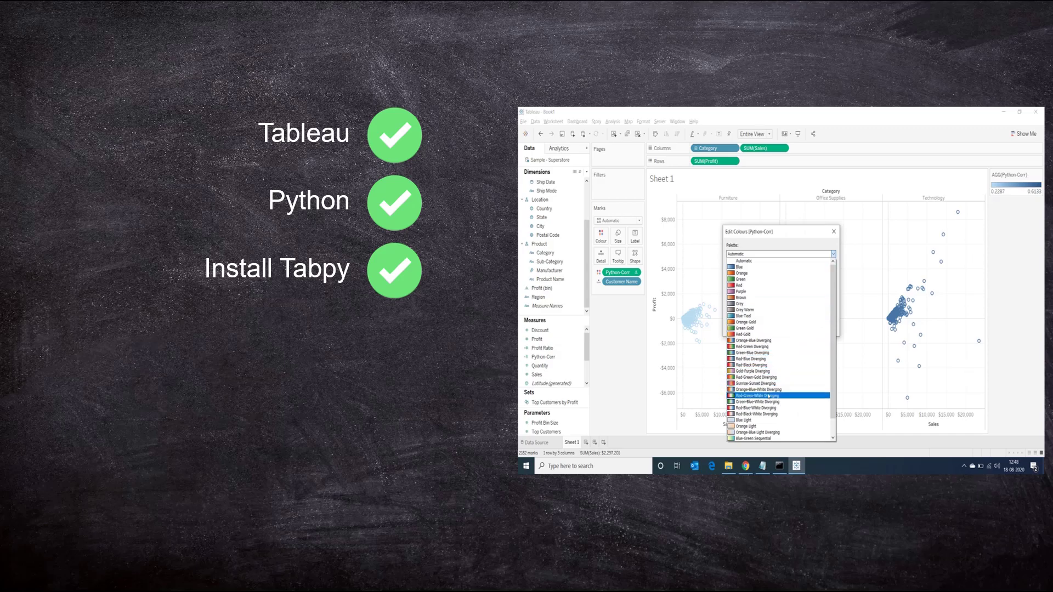
click(763, 346)
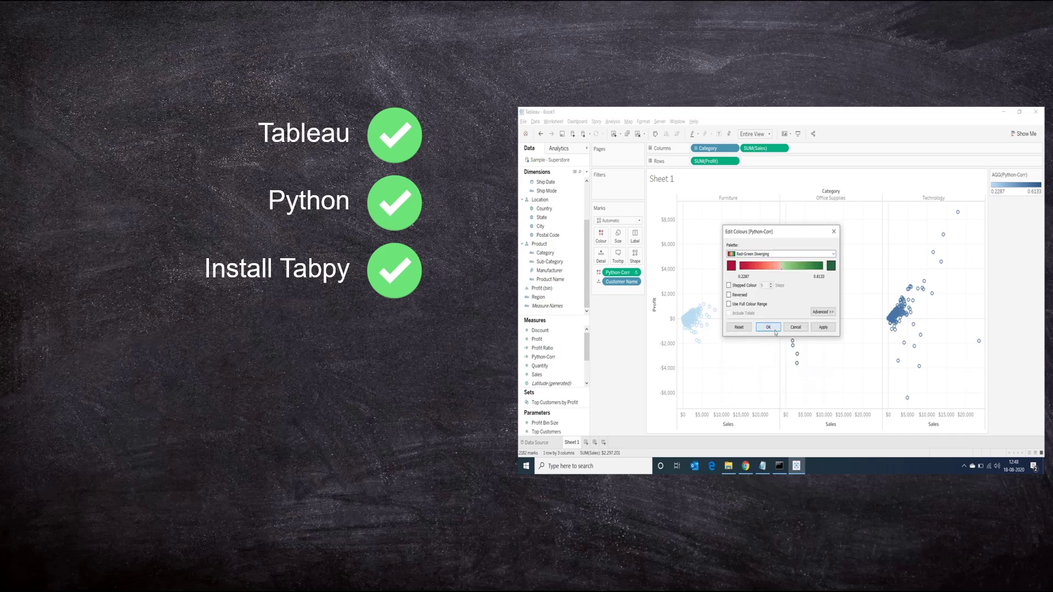
click(776, 329)
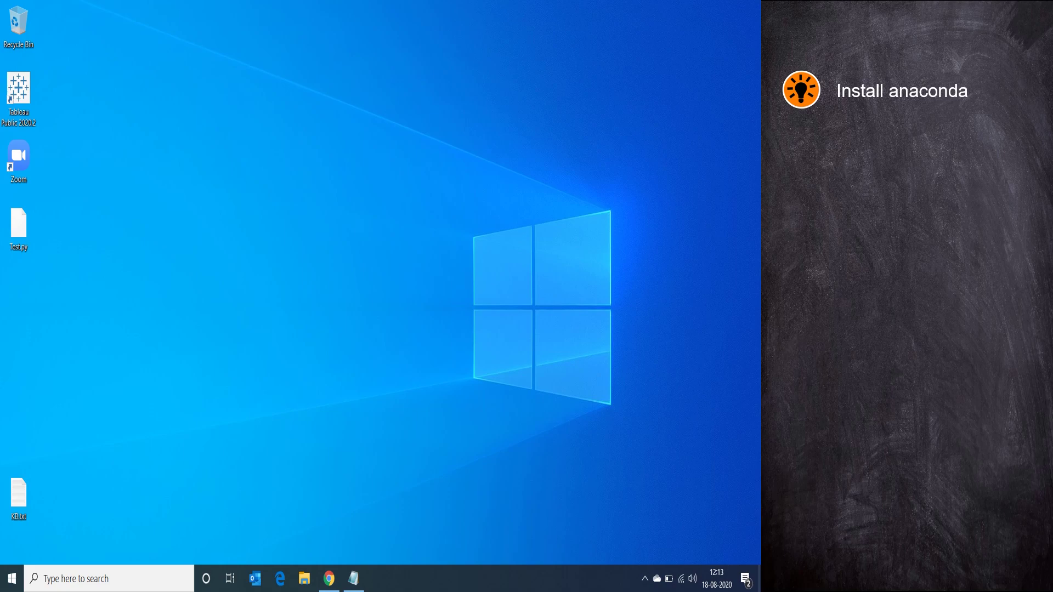
- Open a maximised Command Prompt window and change to the anaconda3 folder
click(10, 586)
text(cmd)
key(Return)
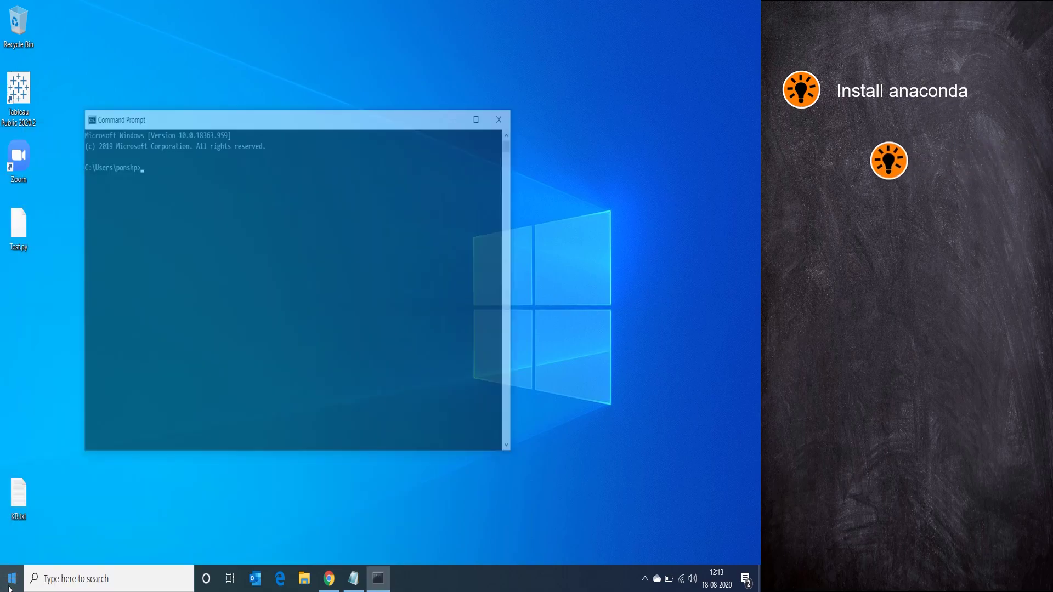
click(481, 116)
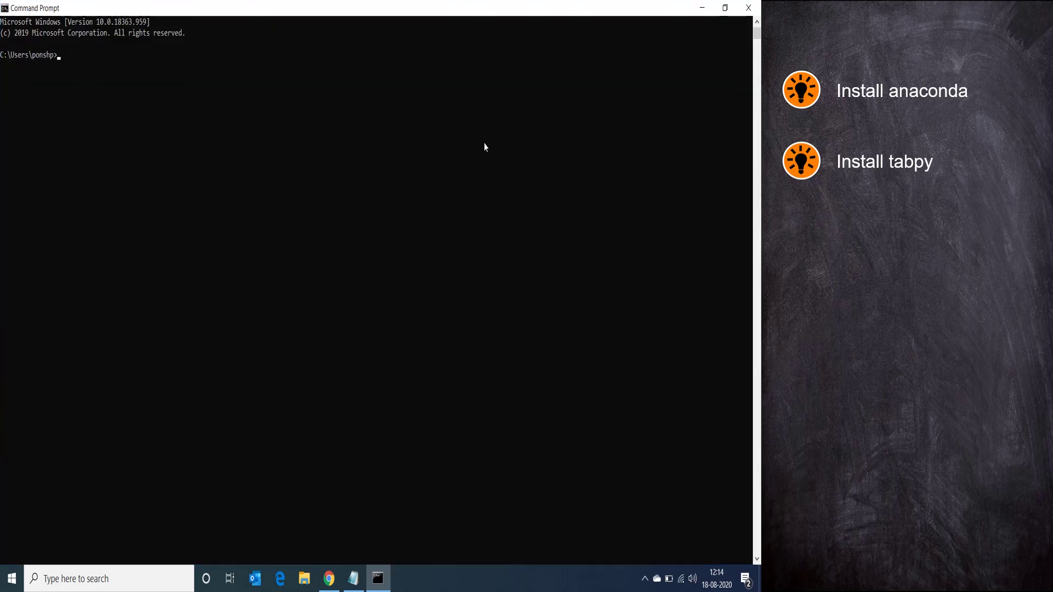
text(cd anaconda3)
key(Return)
- Install the tabpy package by running python -m pip install tabpy
text(p)
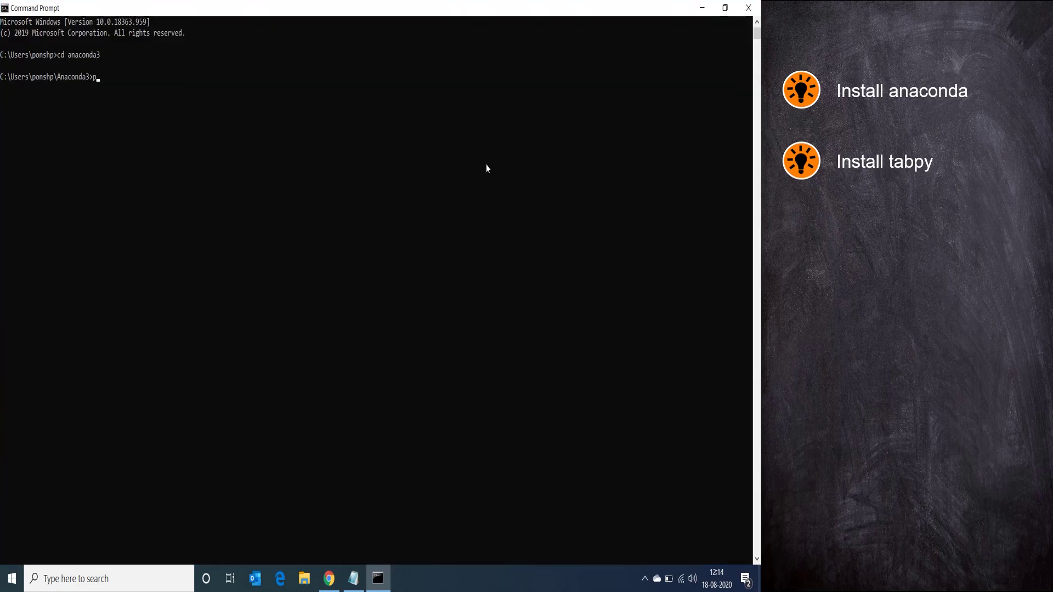
text(ython -m pip install tabpy)
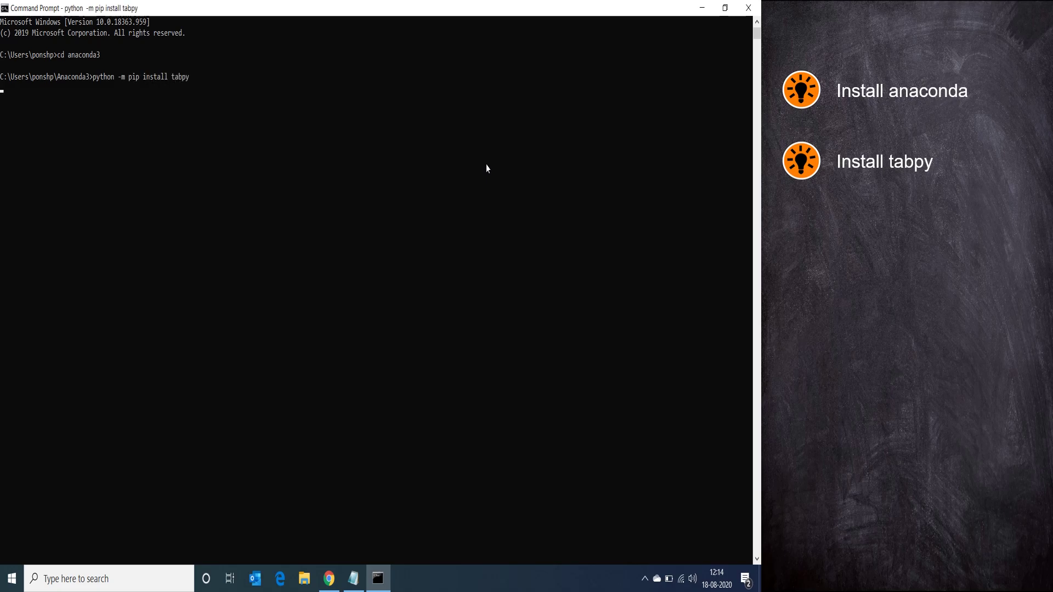
key(Return)
scroll(486, 169, down, 10)
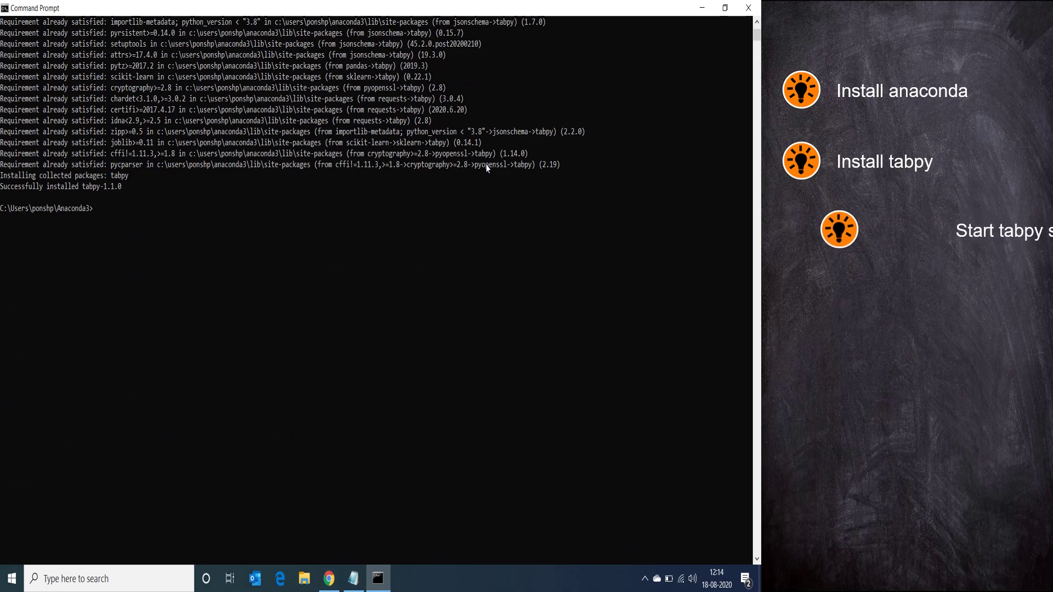
scroll(486, 168, down, 1)
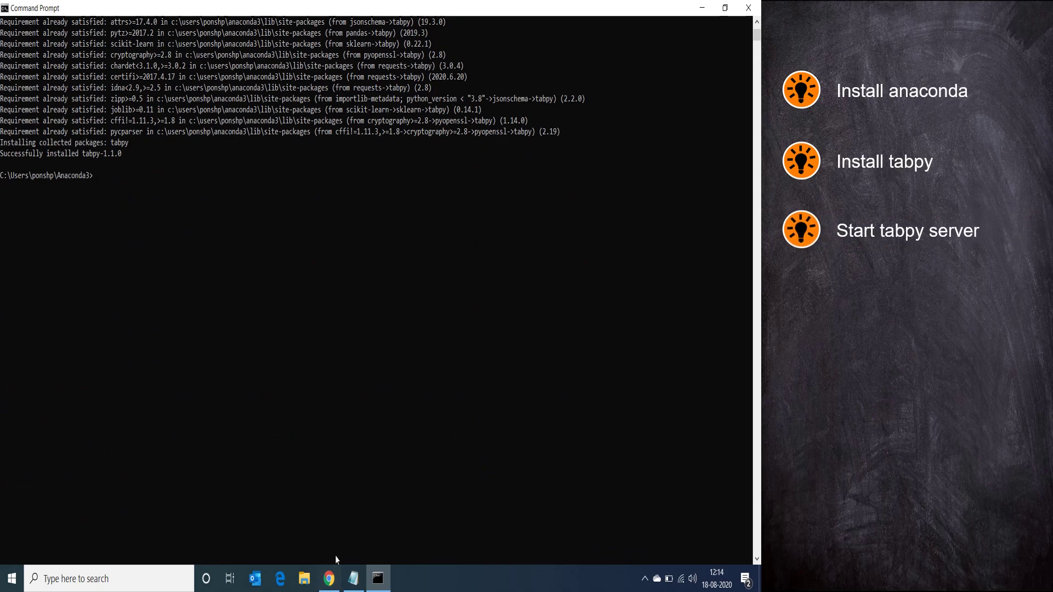
- Copy the path pkgs\tabpy-server-0.2-py37_1\Lib\site-packages\tabpy_server from the Notepad notes and change to that folder in Command Prompt
click(354, 579)
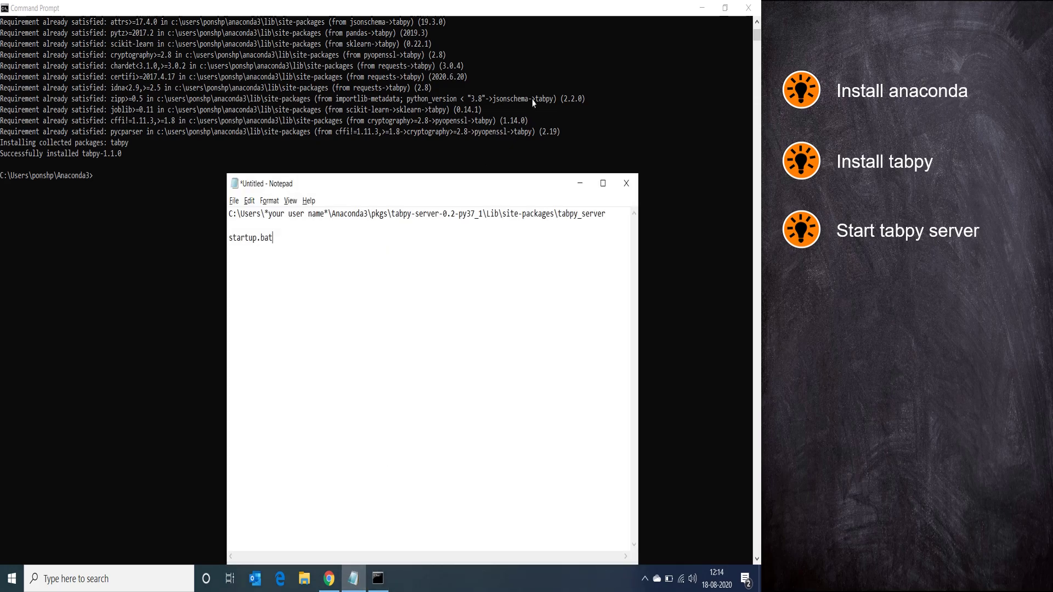
click(603, 183)
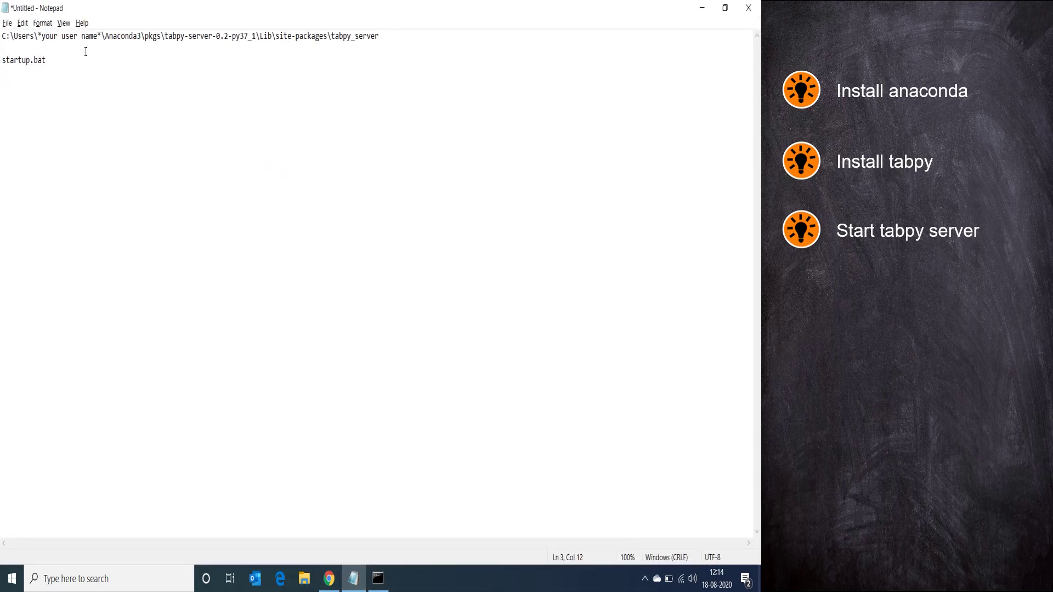
drag(412, 41, 1, 36)
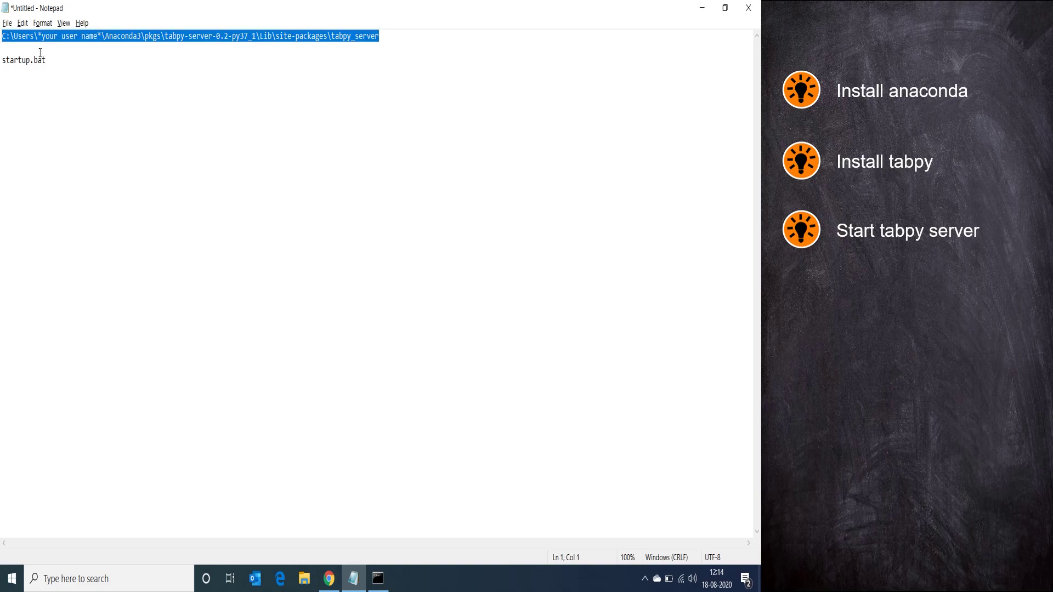
drag(101, 35, 380, 35)
key(ctrl+c)
key(alt+Tab)
text(cd)
key(ctrl+v)
key(Return)
- Try to start the TabPy server with setup.bat and with startup.bat copied from the Notepad notes
text(setup.bat)
key(Return)
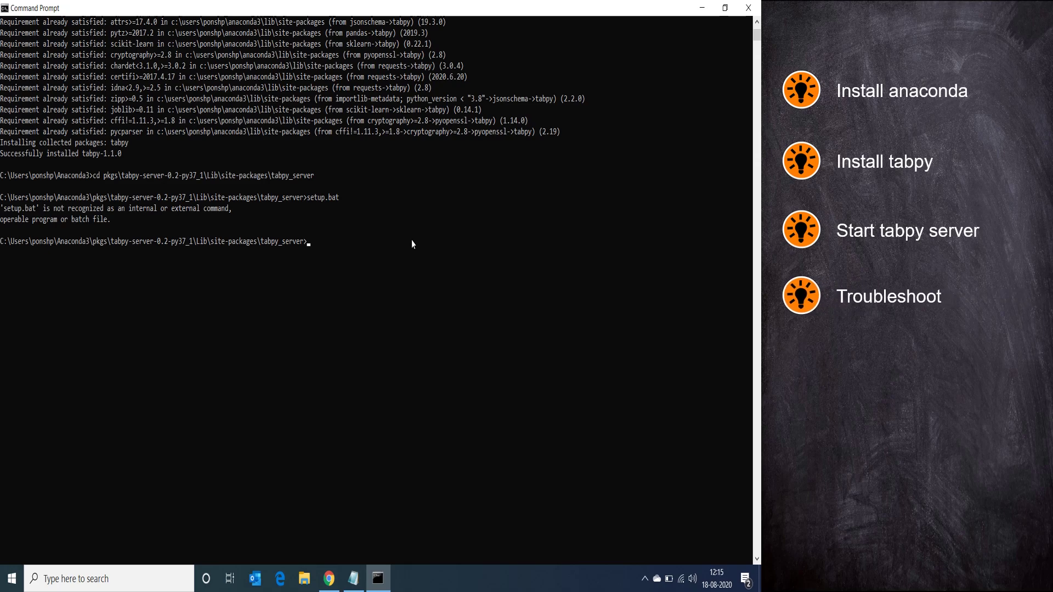
key(alt+Tab)
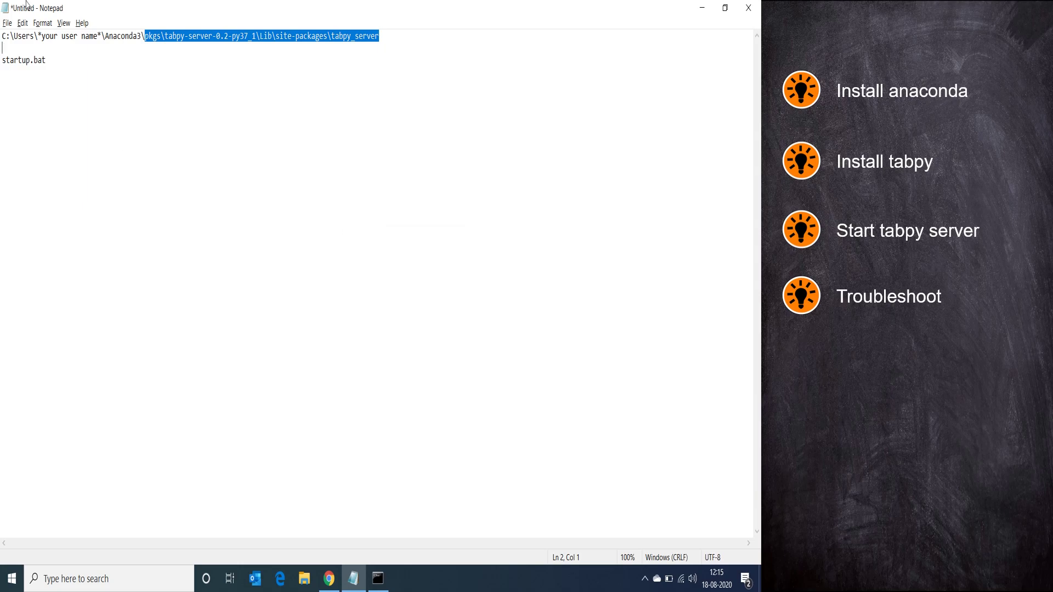
drag(47, 59, 2, 59)
key(ctrl+c)
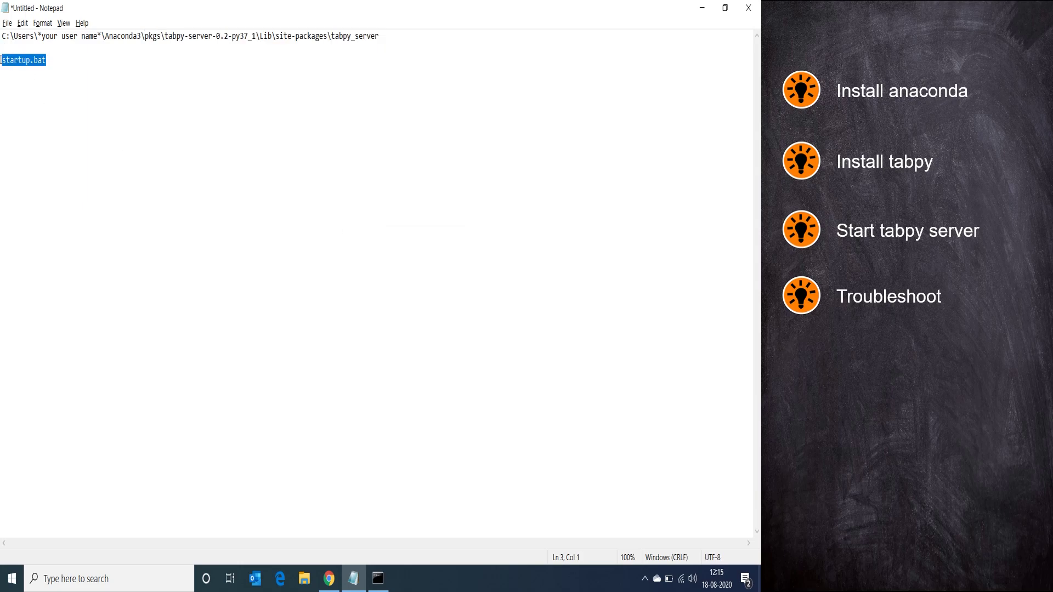
key(alt+Tab)
key(ctrl+v)
key(Return)
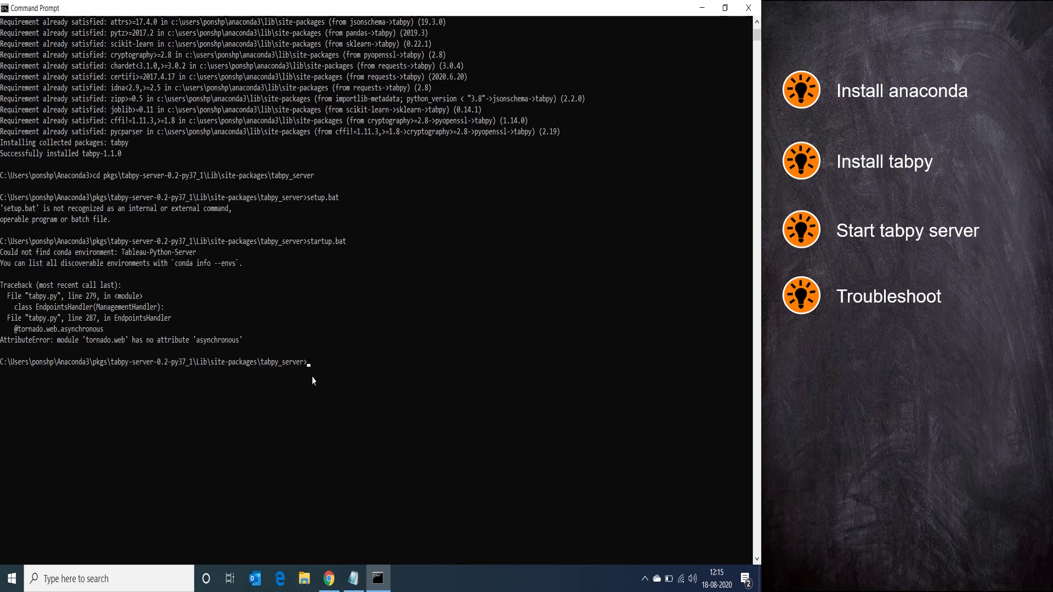
- Examine the startup traceback and check the tornado version with python -m pip show tornado
drag(250, 339, 3, 297)
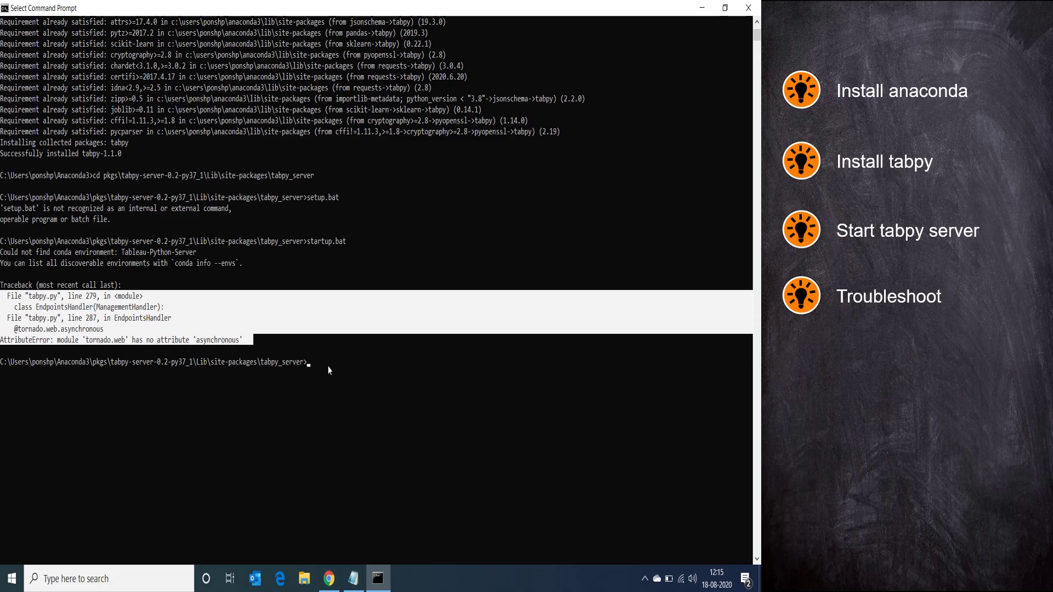
text(py)
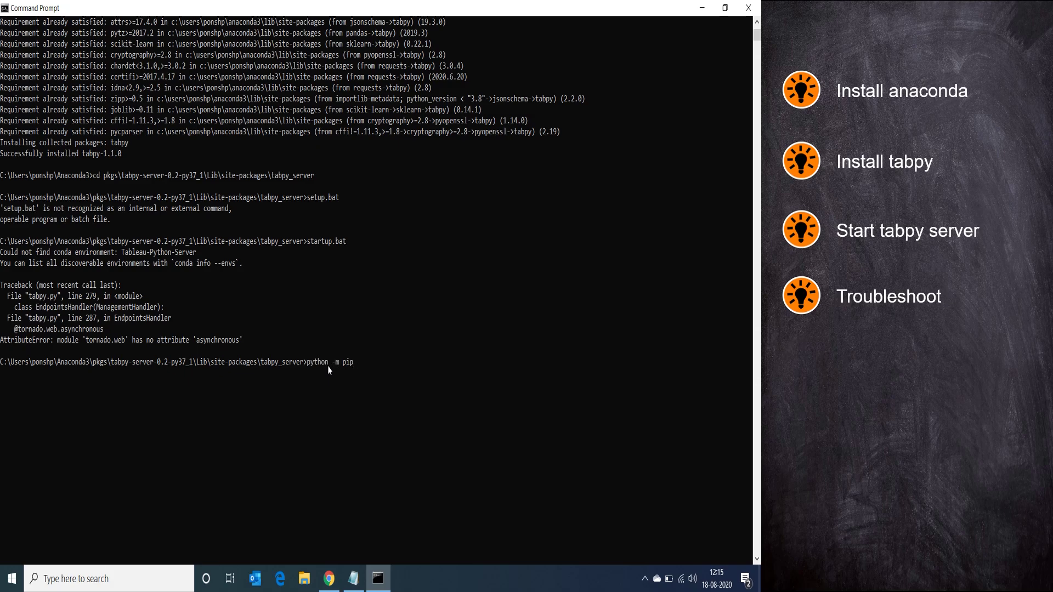
text(thon -m pip show tornado)
key(Return)
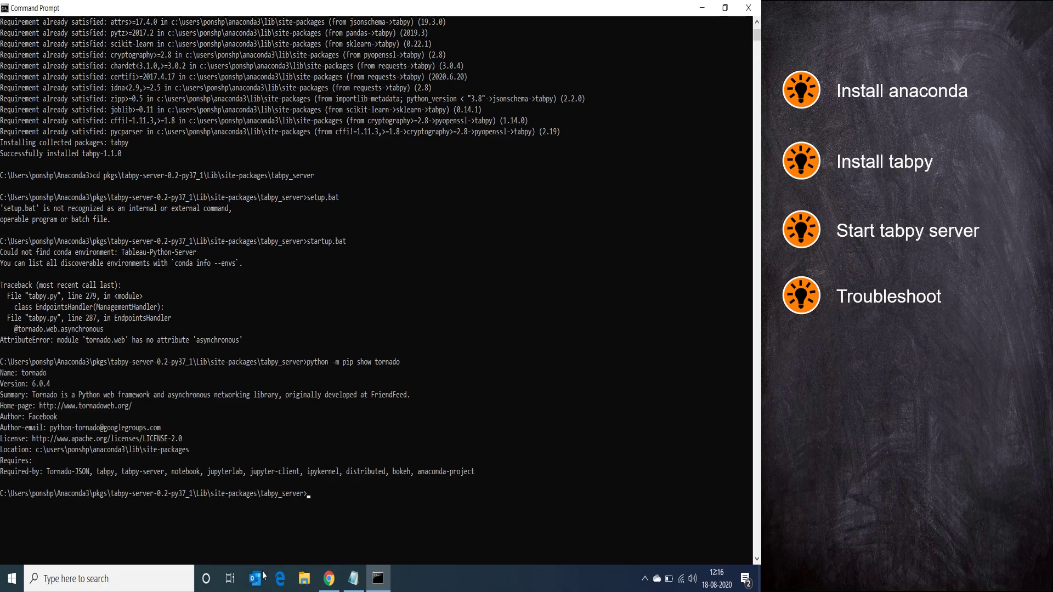
drag(57, 384, 29, 387)
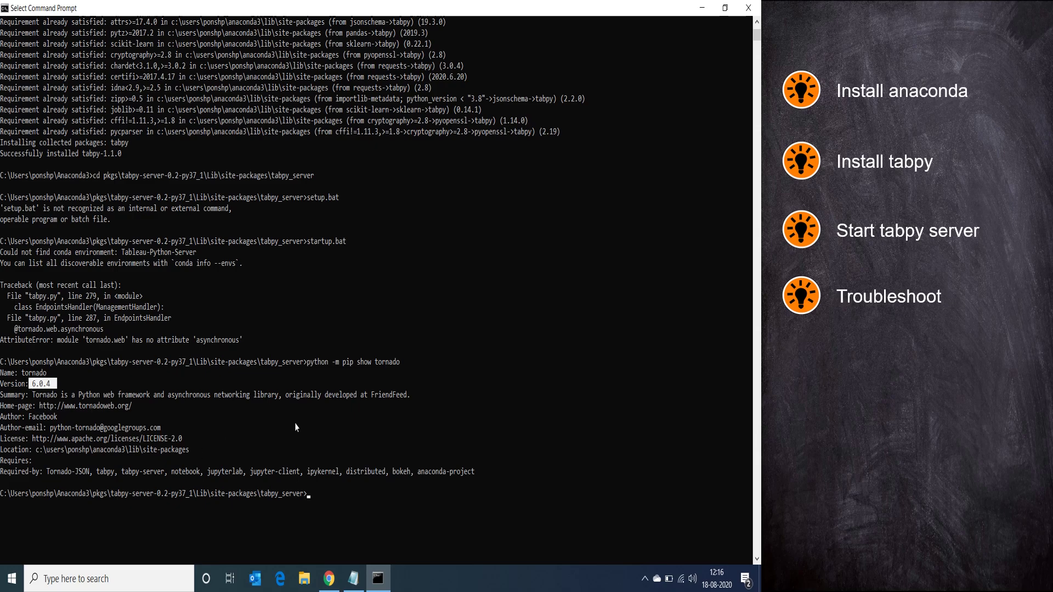
- Uninstall the tornado package with python -m pip uninstall tornado, agreeing to the removal
right_click(310, 498)
text(python -m pip uninstall)
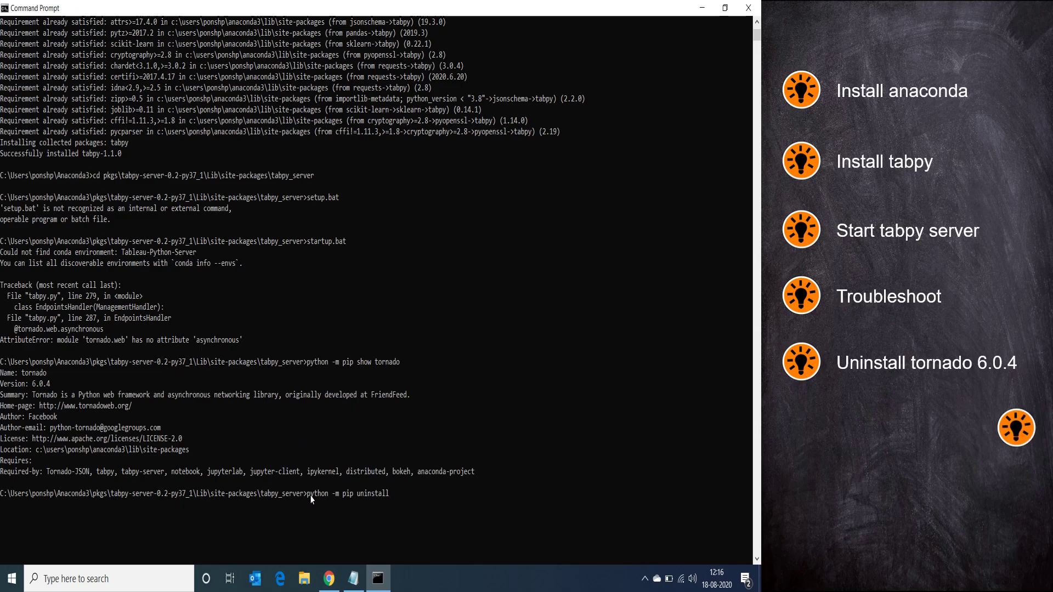
text( tornado)
key(Return)
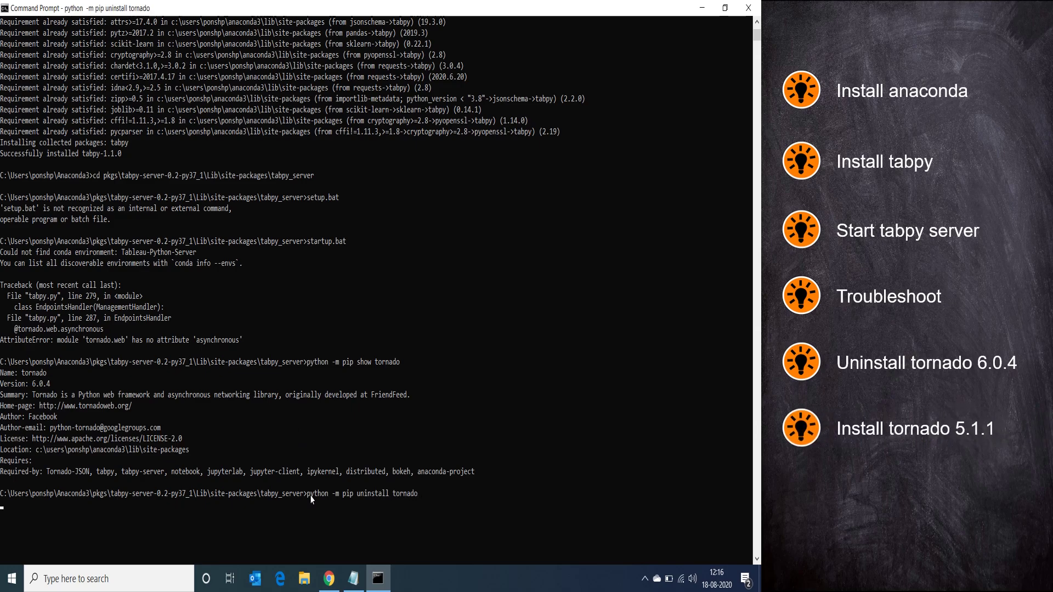
text(y)
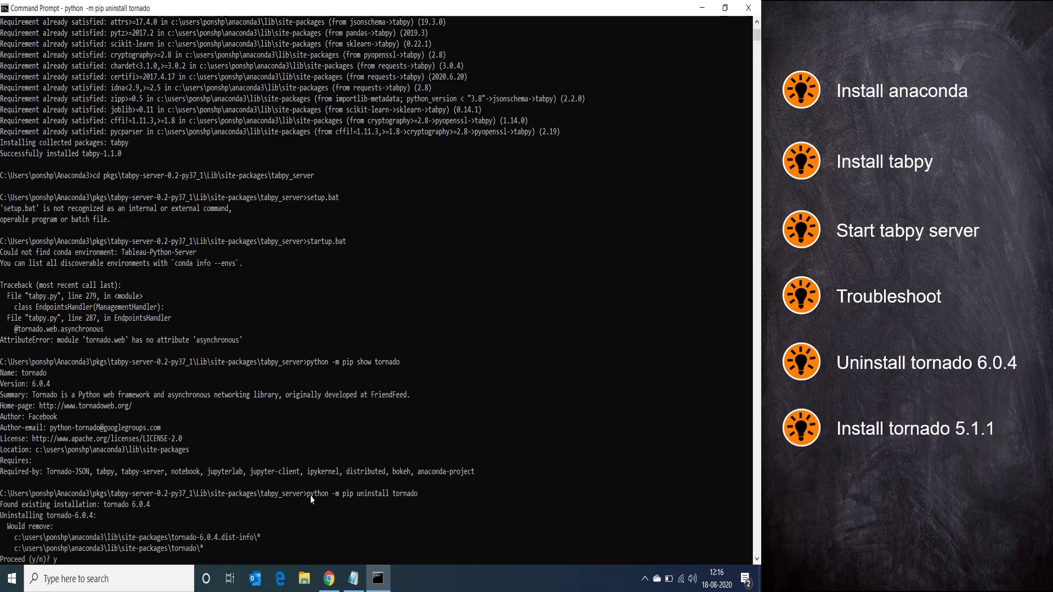
key(Return)
scroll(311, 499, down, 10)
- Move up from the tabpy_server folder to the Anaconda3 folder using cd.. commands
text(python -m pip)
key(Escape)
text(cd..)
key(Return)
text(cd..)
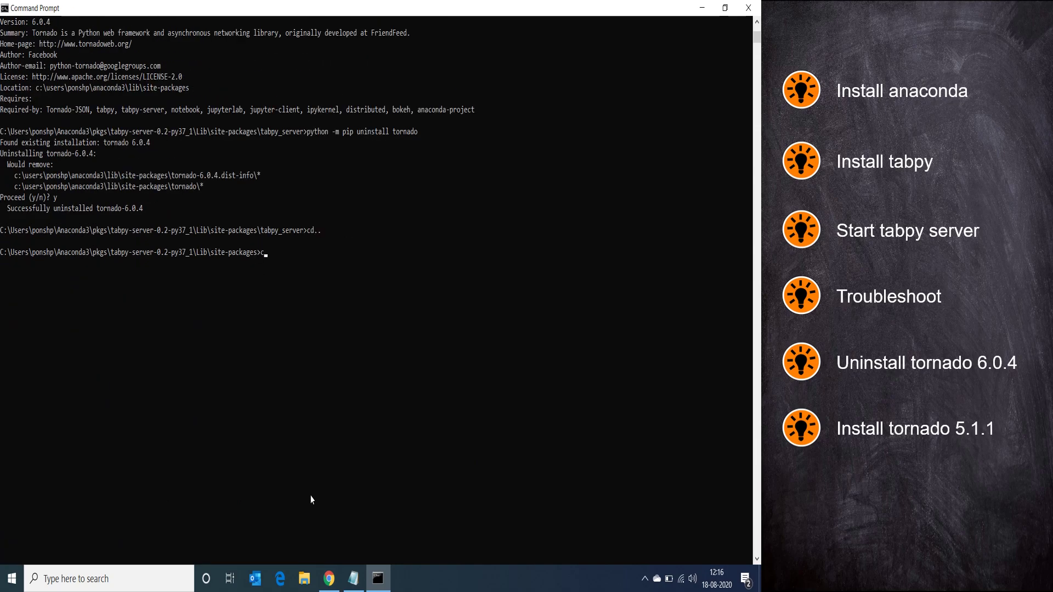
key(Return)
text(cd..)
key(Return)
text(cd..)
key(Return)
text(cd..)
key(Return)
- Install tornado version 5.1.1 by running python -m pip install tornado==5.1.1
text(python -m )
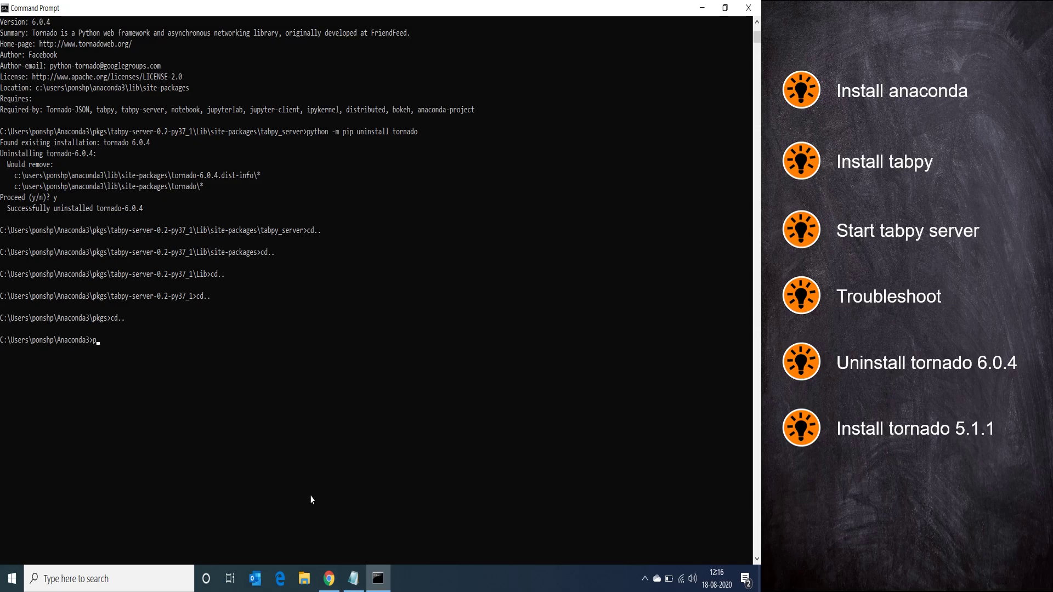
text(pip install tornado==5.1.1)
key(Return)
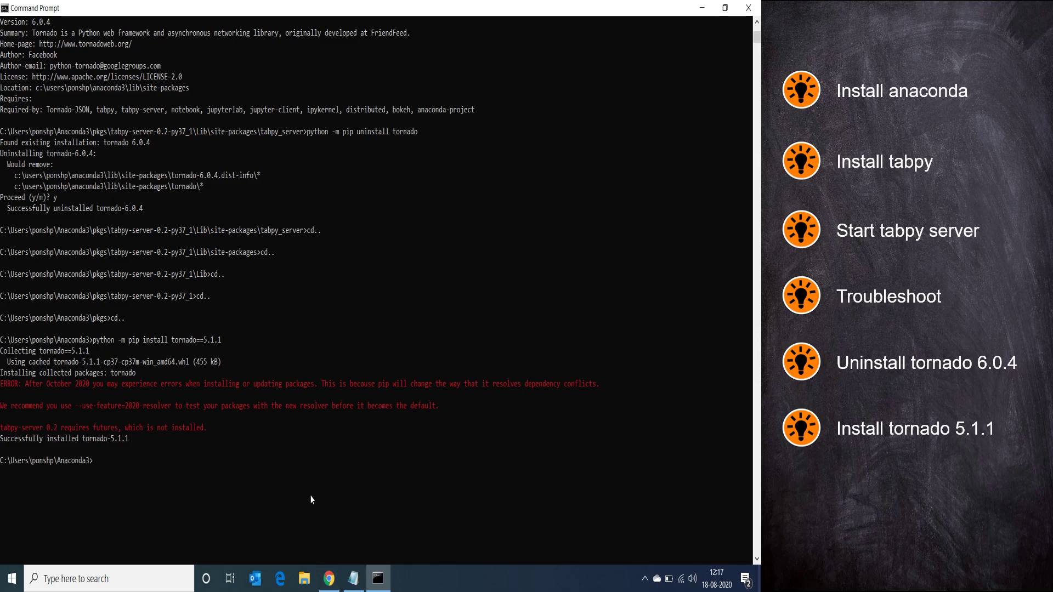
- Reuse the earlier cd command to return to the pkgs\tabpy-server-0.2-py37_1\Lib\site-packages\tabpy_server folder
key(Up)
key(Up)
key(Up)
key(Up)
key(Up)
key(Up)
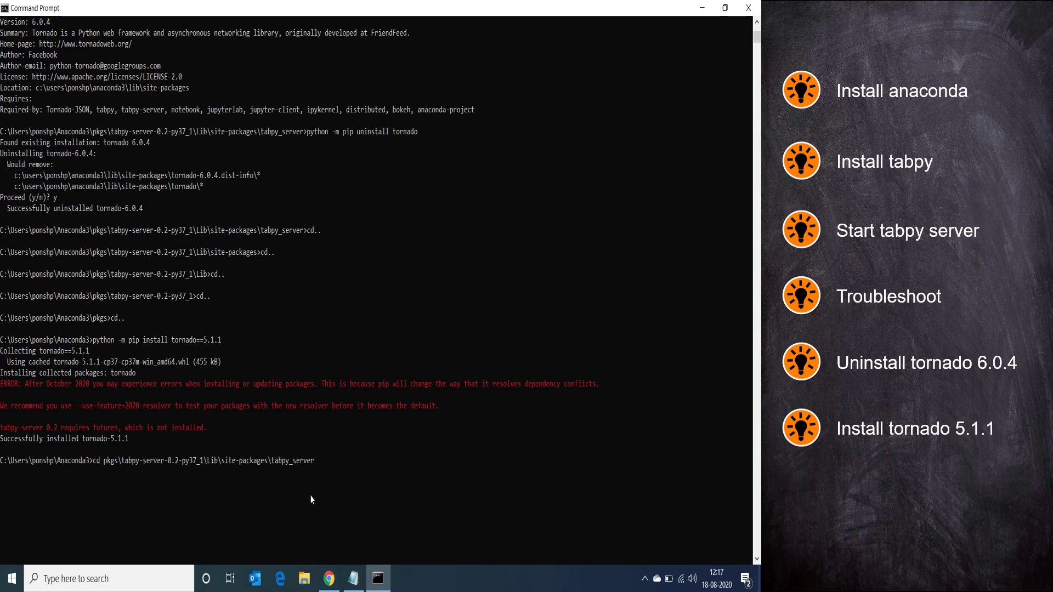
key(Return)
- Start the TabPy server with startup.bat and highlight its startup output
text(startup.bat)
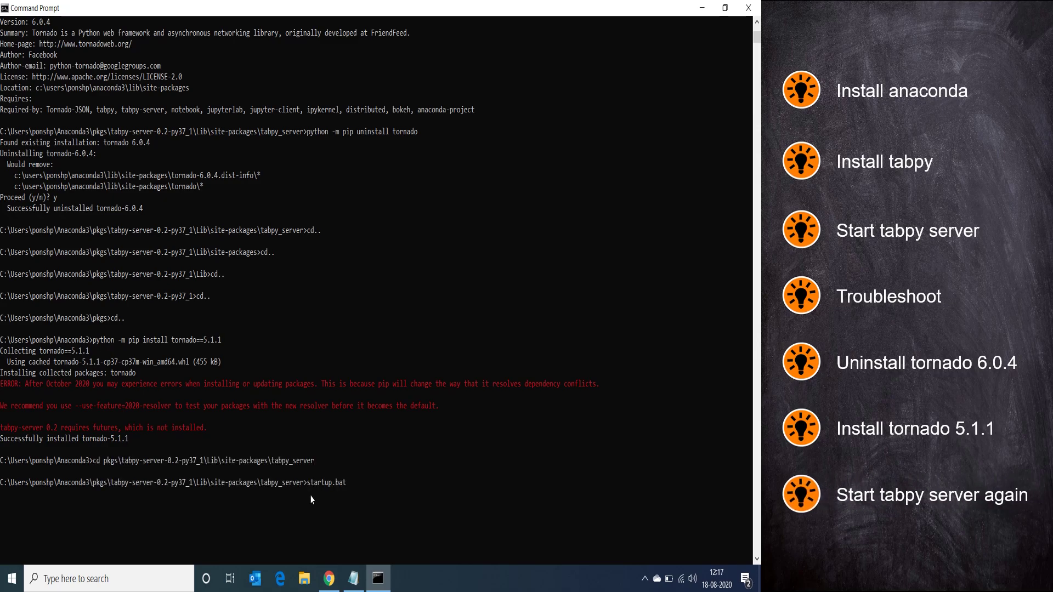
key(Return)
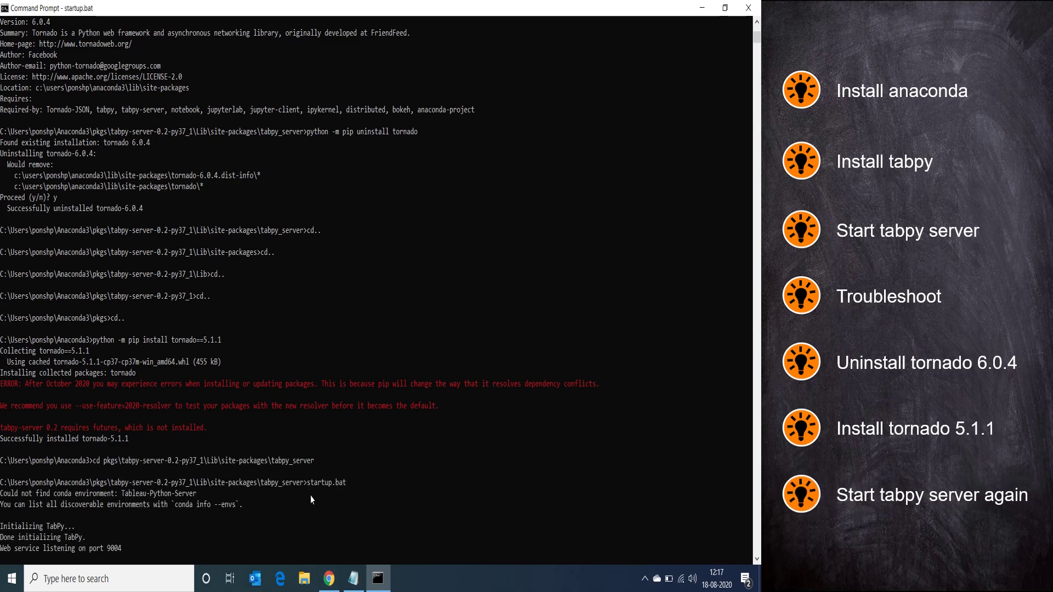
drag(128, 523, 2, 466)
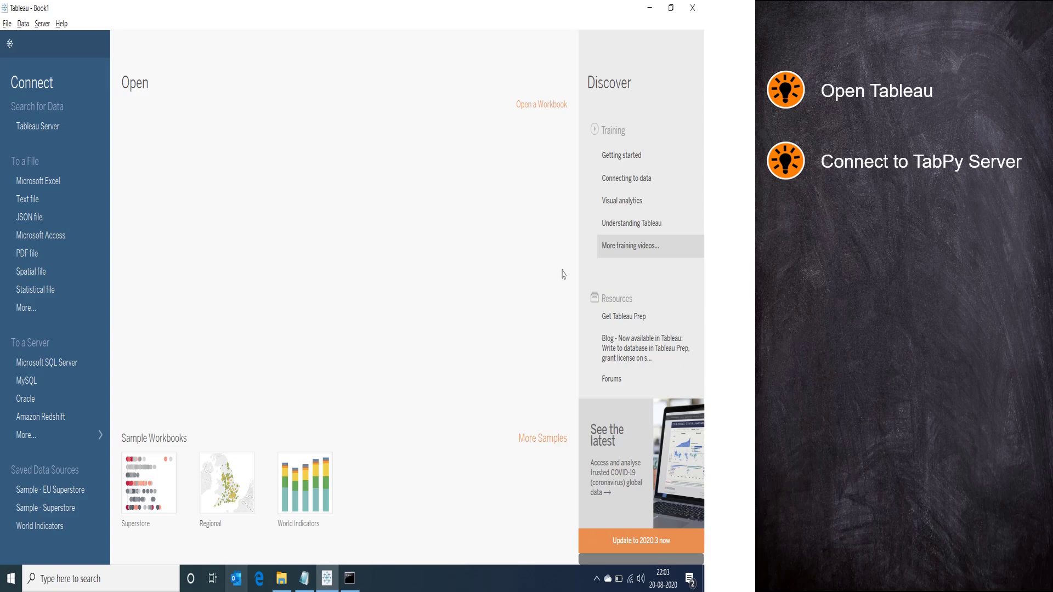
- Open the external service connection settings and select TabPy/External API as the external service
click(62, 24)
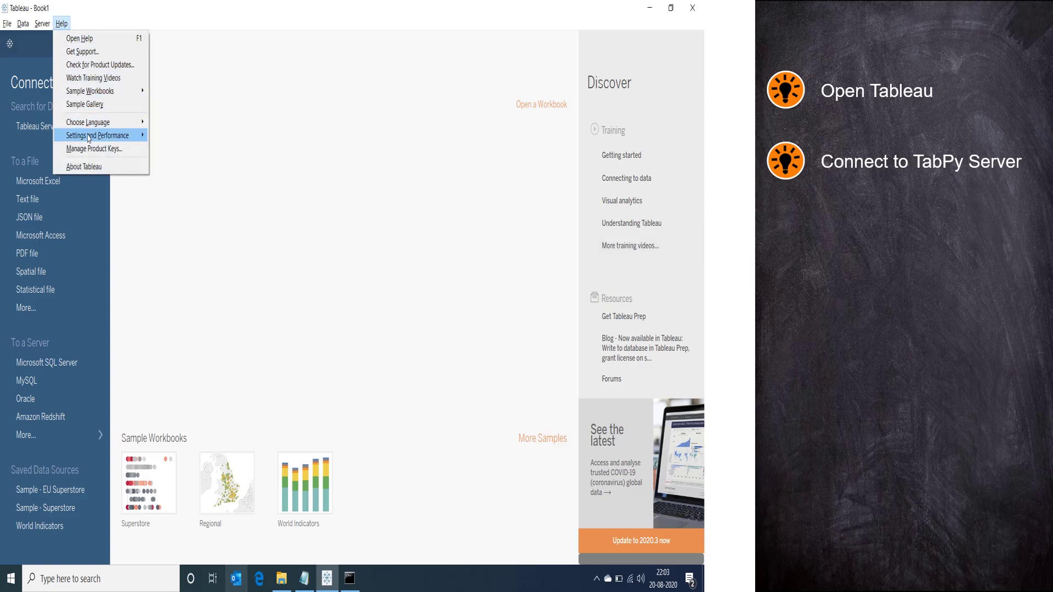
mouse_move(88, 137)
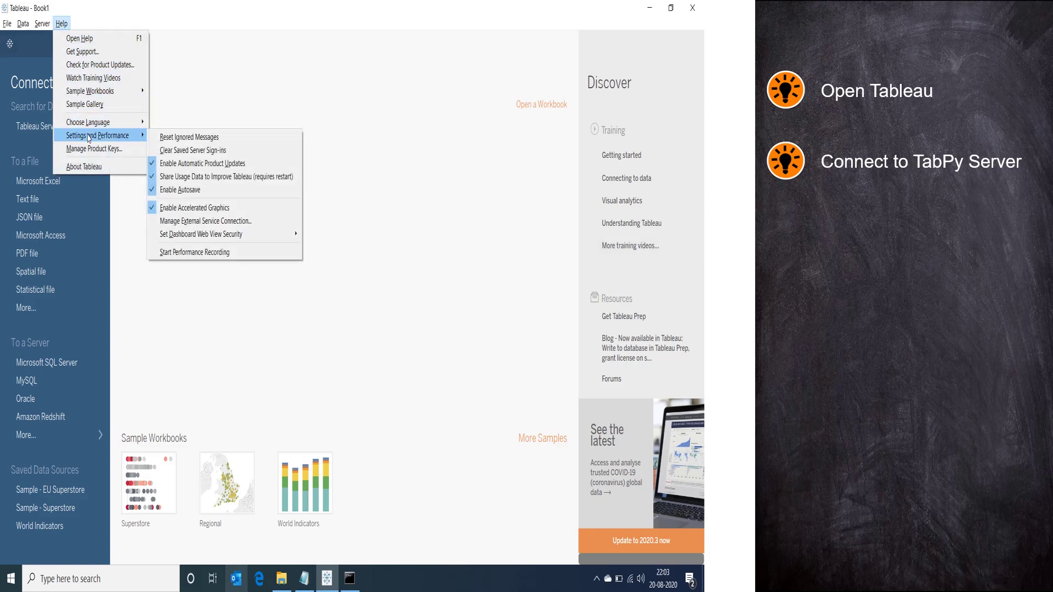
click(192, 221)
click(379, 225)
click(354, 241)
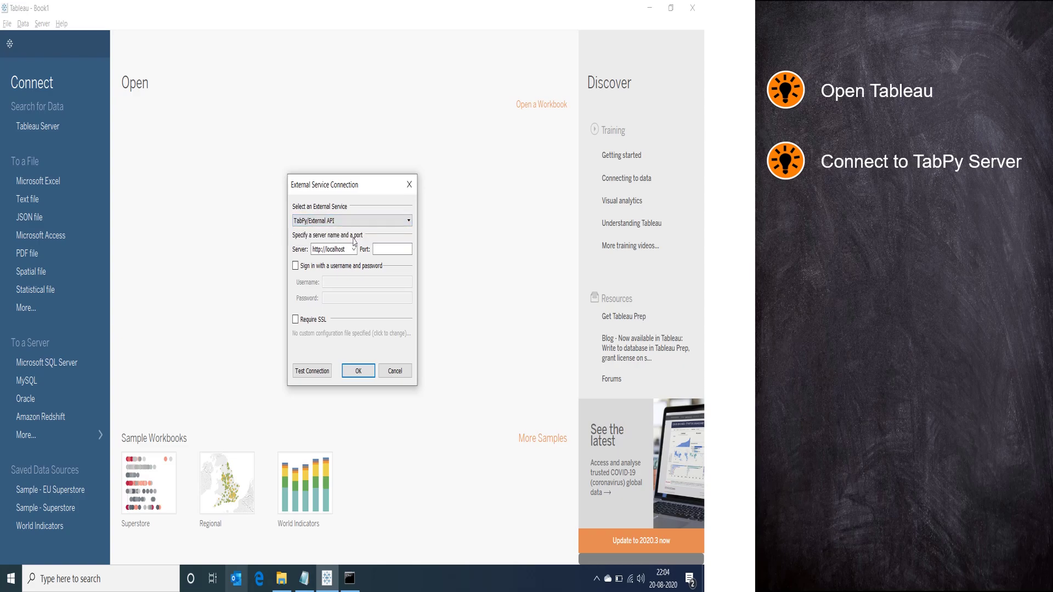
- Set the TabPy connection's port to 9004 on the localhost server, test the connection and accept the settings
click(345, 249)
click(386, 249)
text(9004)
click(323, 371)
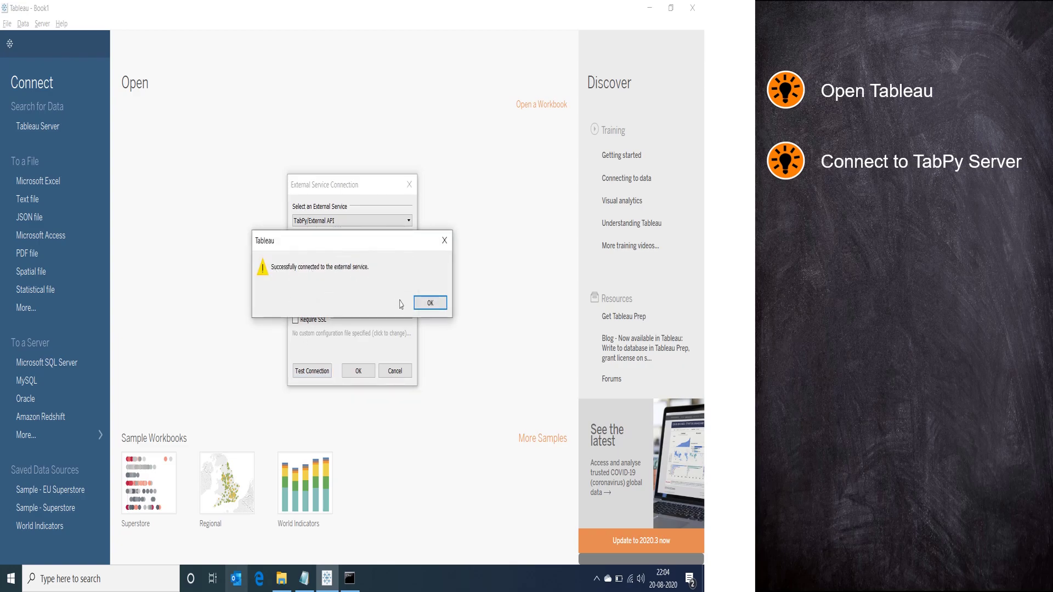
click(430, 303)
click(357, 370)
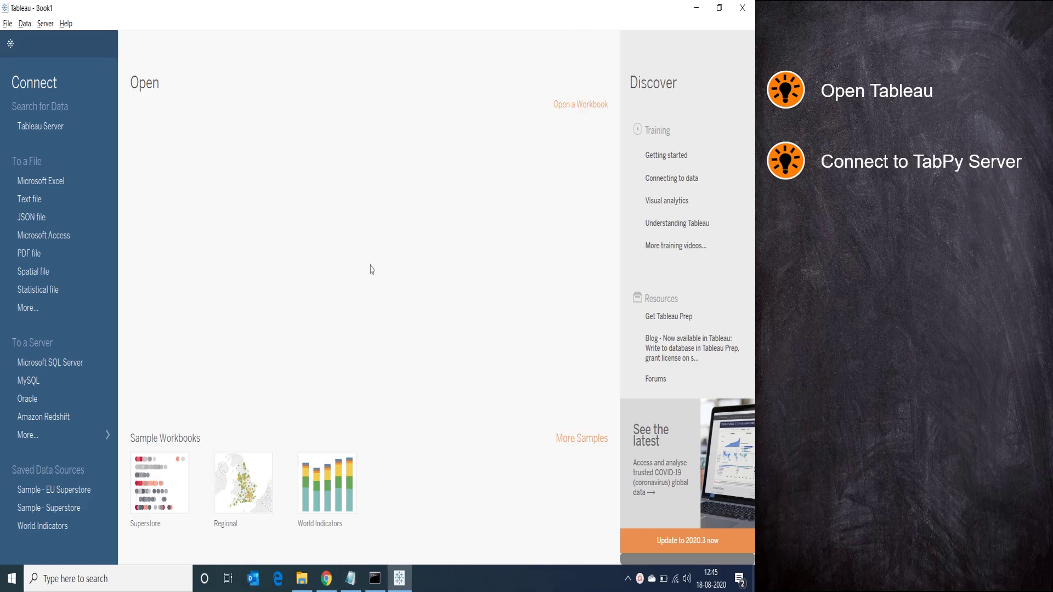
- Connect to the Sample - Superstore data source and create a calculated field named Python-Corr from the Quantity measure
click(62, 508)
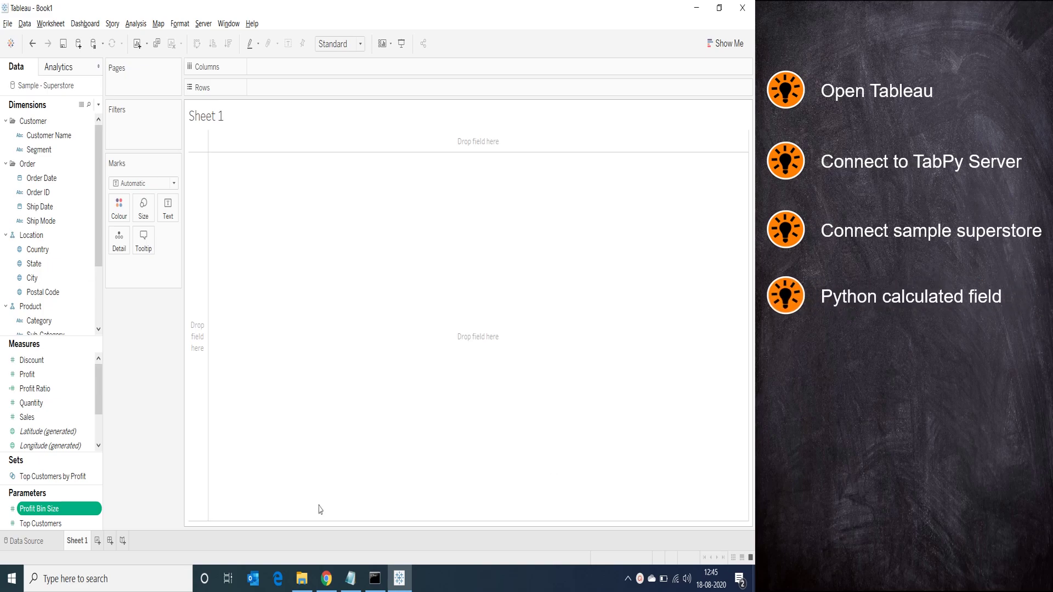
click(57, 401)
right_click(57, 401)
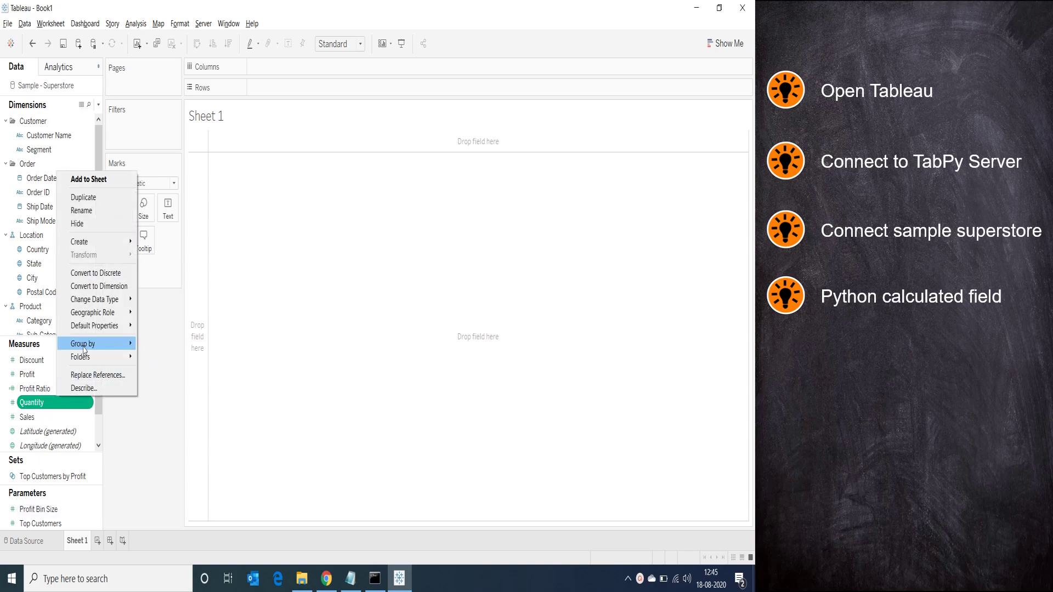
mouse_move(117, 240)
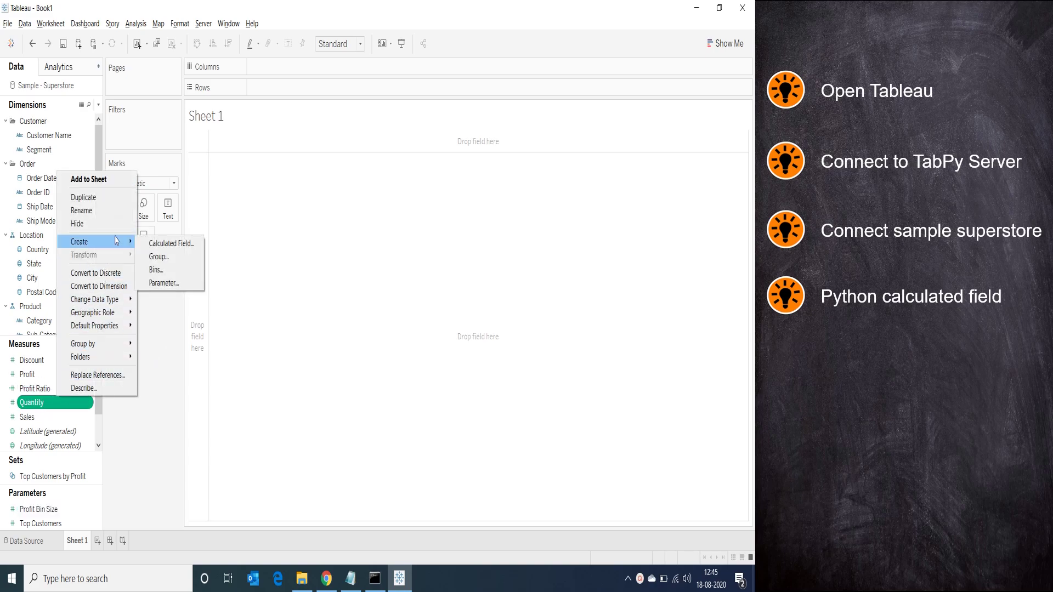
click(160, 242)
text(Python-Corr)
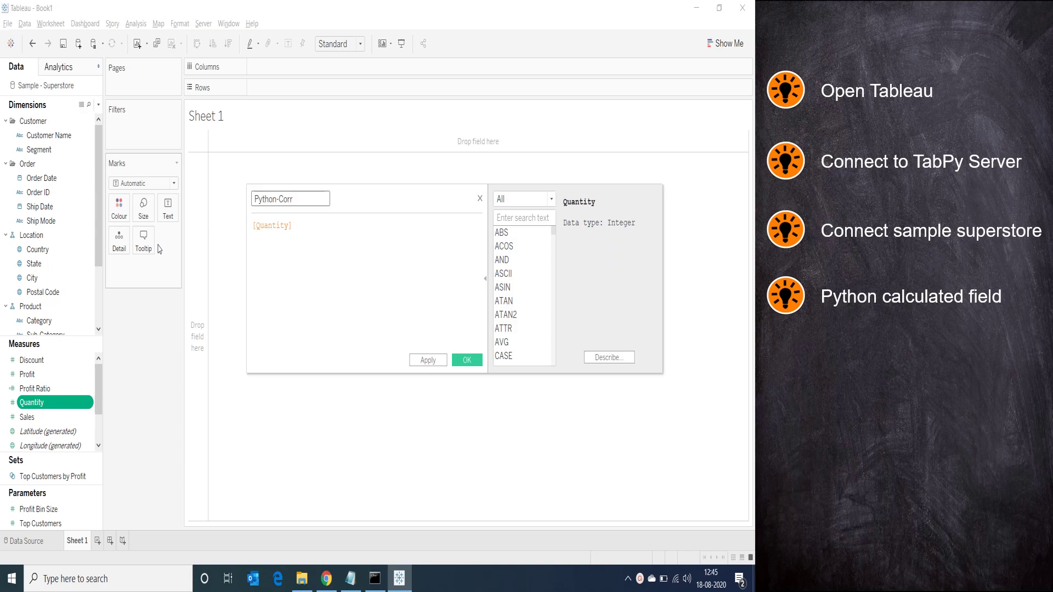
key(Tab)
- Review the prepared correlation script in Notepad and replace the Python-Corr formula in Tableau with the SCRIPT_REAL function
click(350, 579)
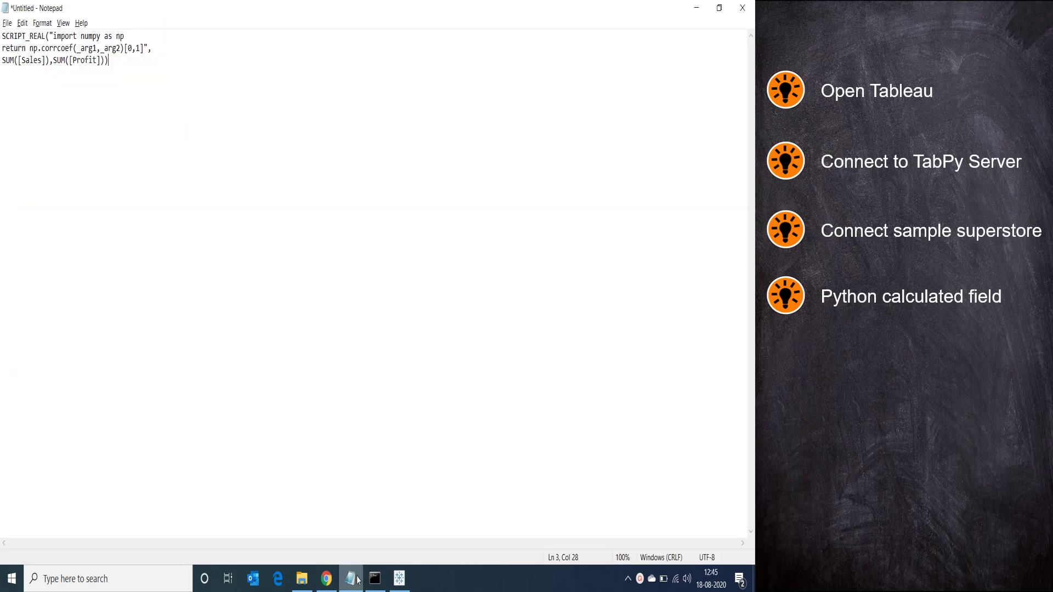
drag(120, 66, 1, 35)
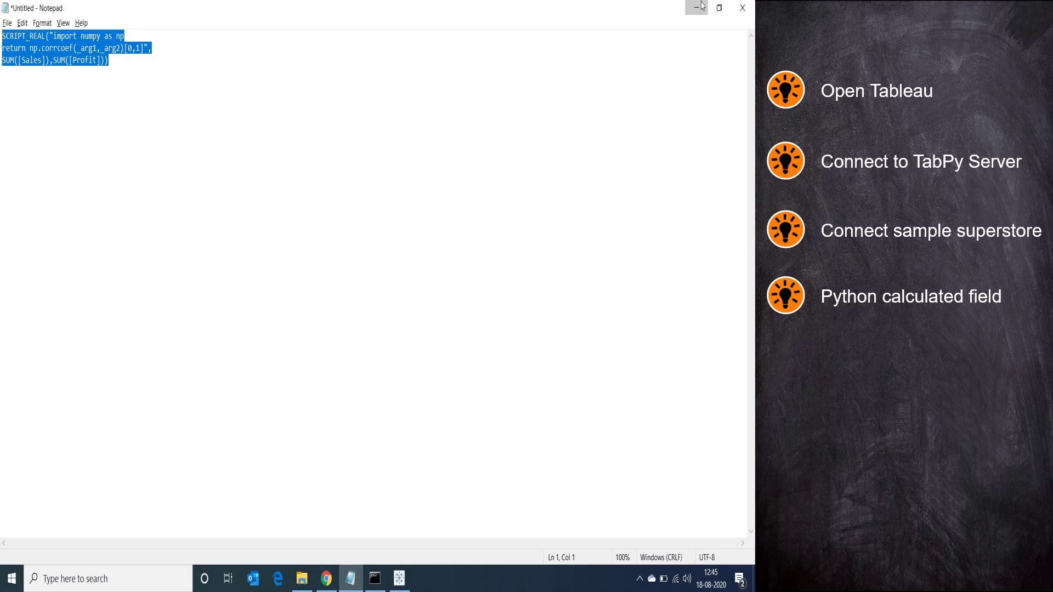
click(696, 7)
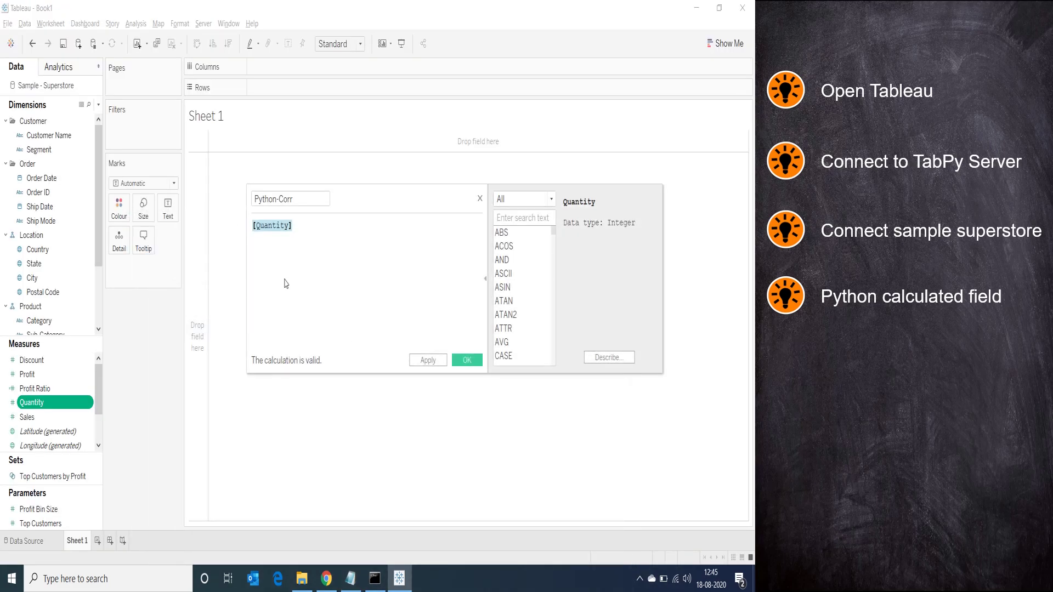
text(SCRIPT)
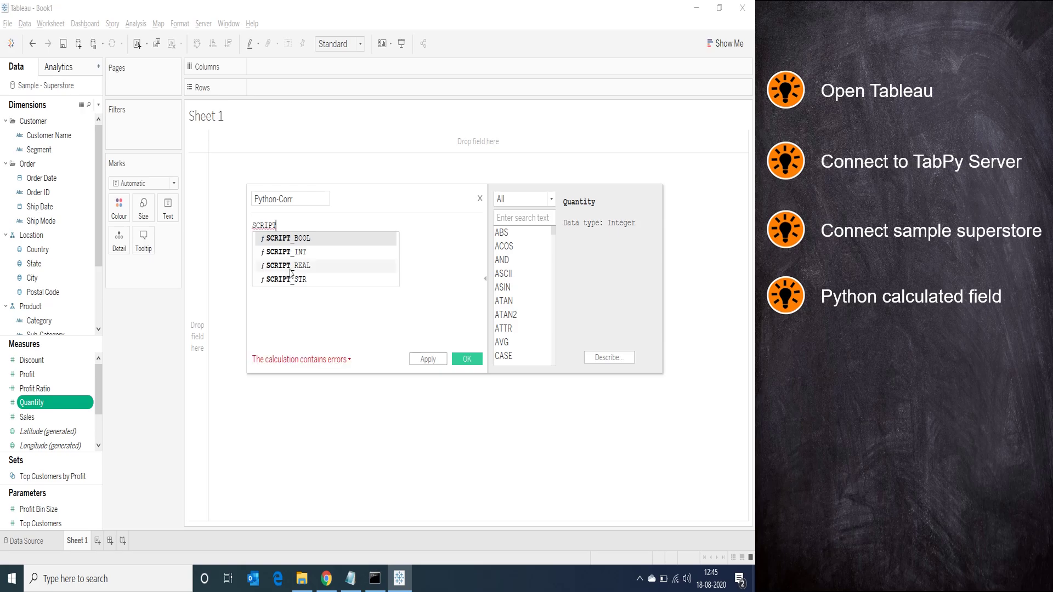
click(290, 268)
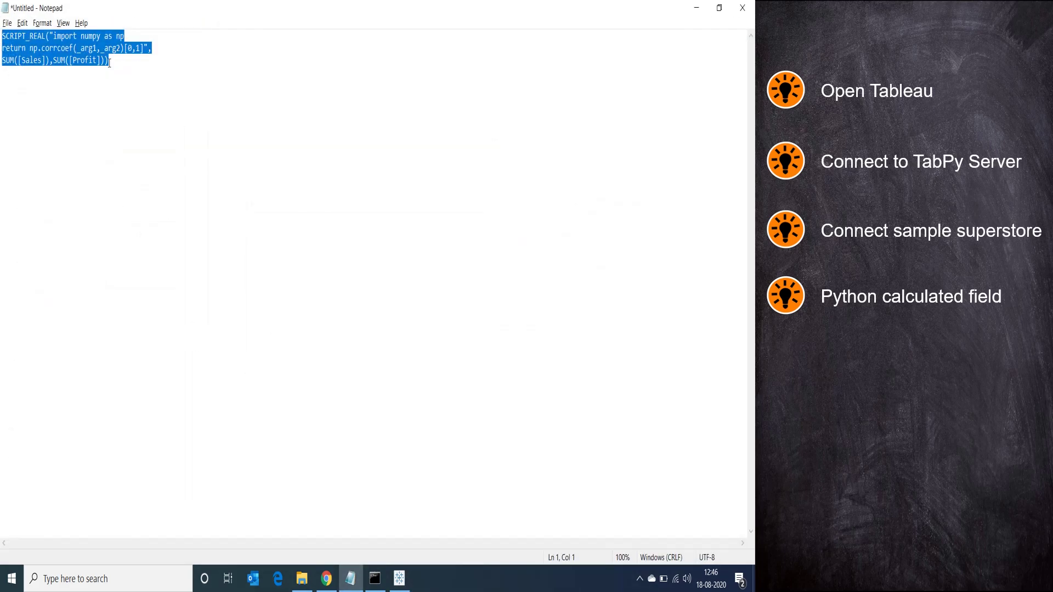
- Complete SCRIPT_REAL with the Notepad script "import numpy as np return np.corrcoef(_arg1,_arg2)[0,1]" and arguments SUM([Sales]),SUM([Profit]), and save the field
click(110, 63)
drag(106, 60, 1, 38)
key(alt+Tab)
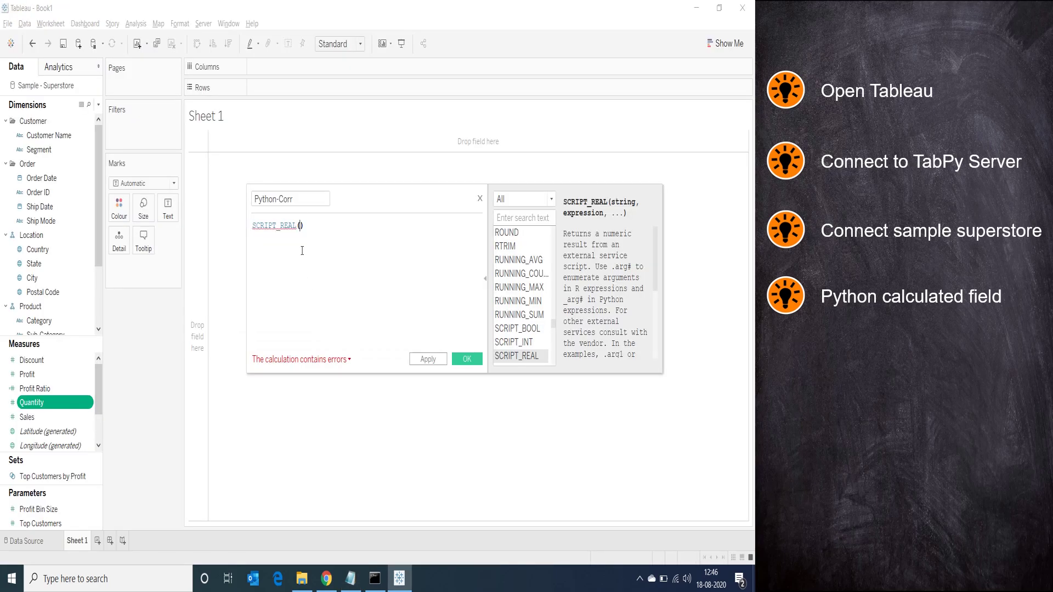
text("import numpy as np return np.corrcoef(_arg1,_arg2)[0,1]",)
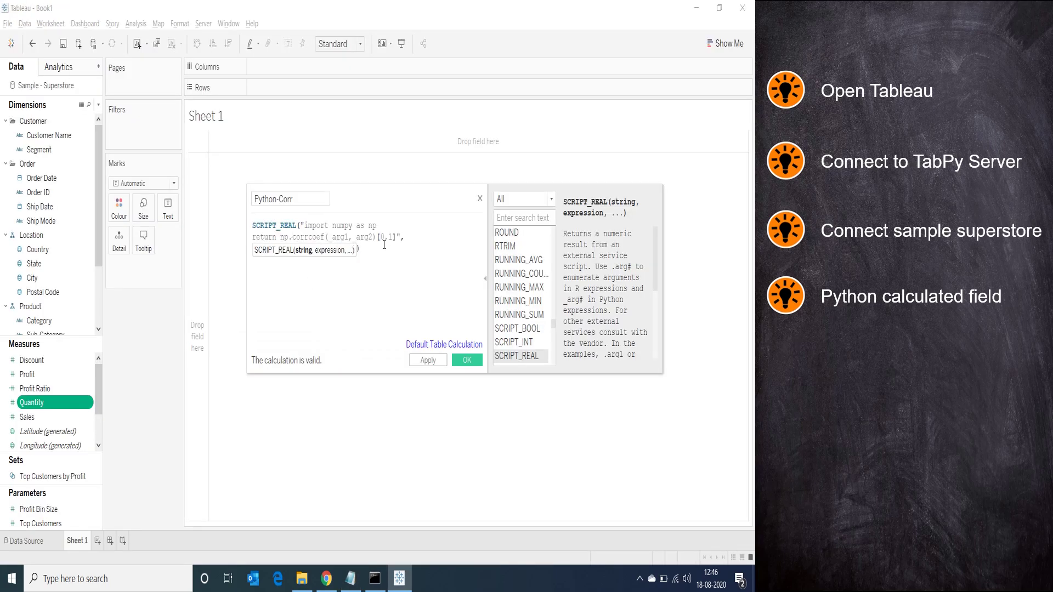
text(SUM([Sales]),SUM([Profit]))
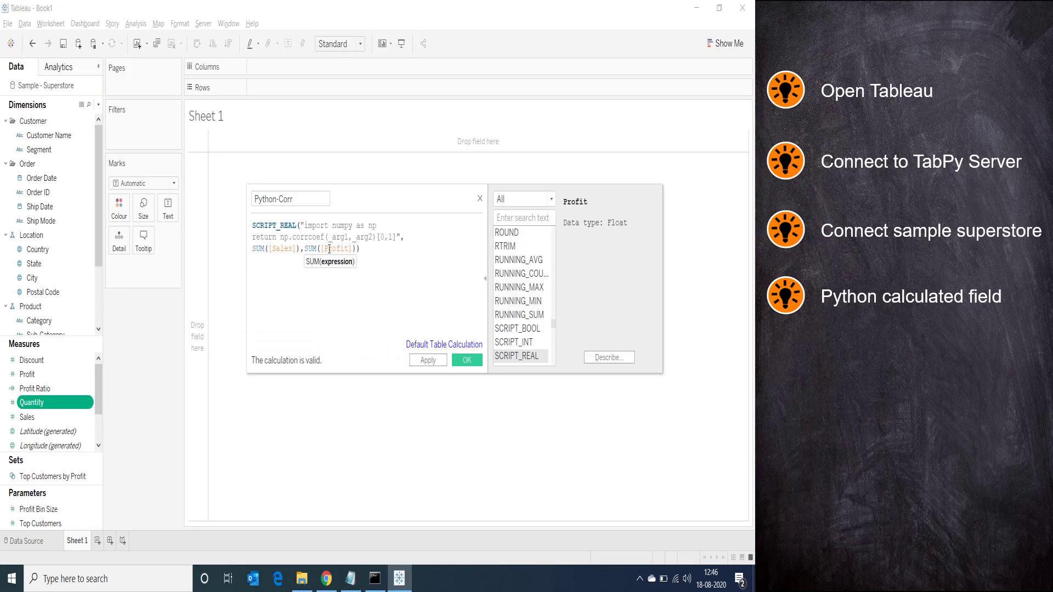
click(384, 227)
click(397, 292)
click(467, 360)
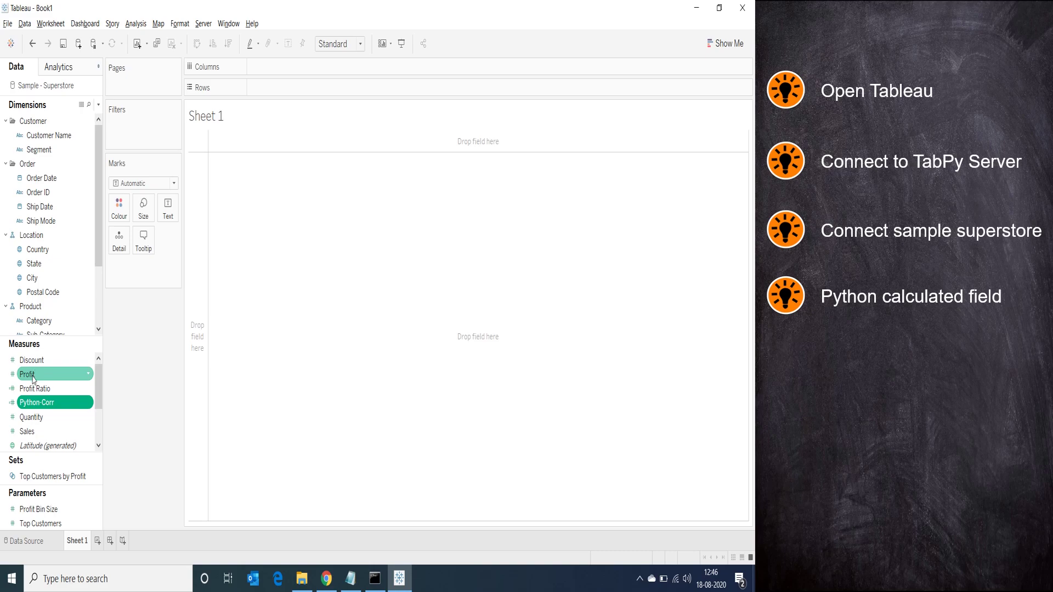
- Build a scatter plot with Profit on rows and Sales on columns, adding Customer Name as detail
double_click(32, 376)
click(31, 431)
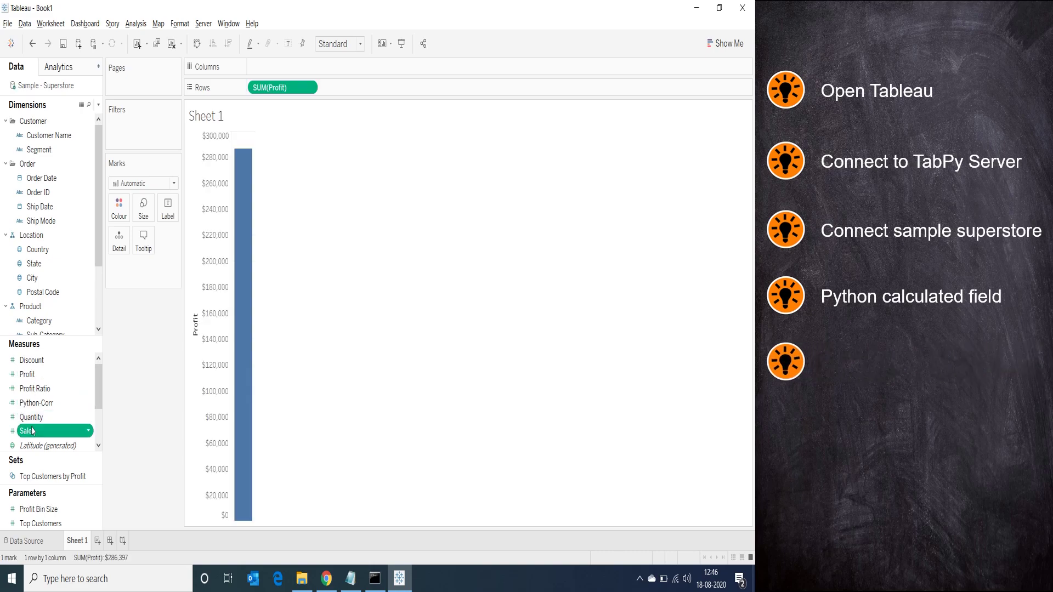
double_click(32, 431)
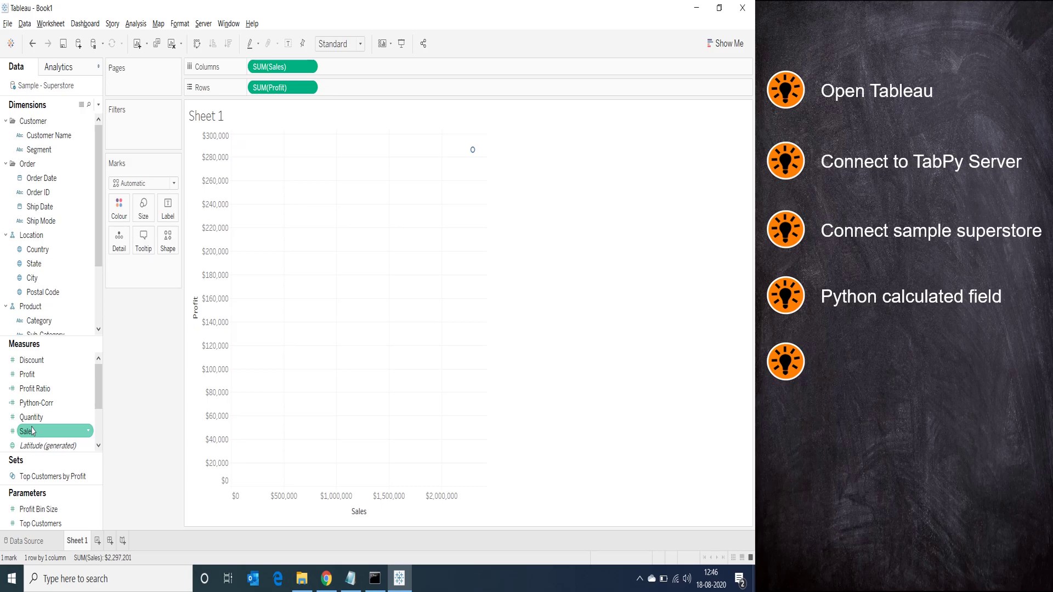
drag(49, 135, 120, 254)
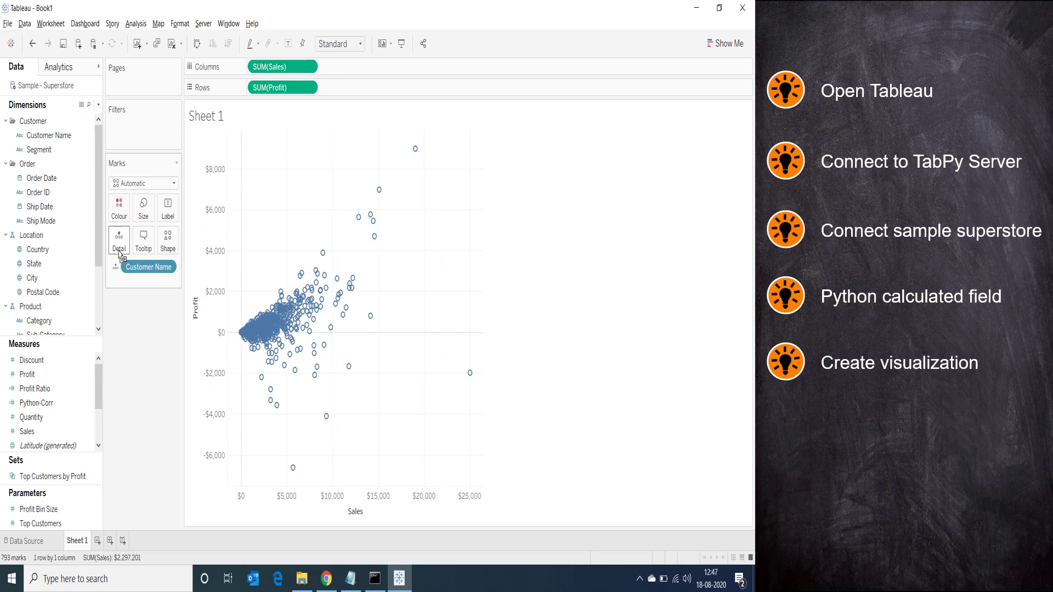
- Split the scatter plot by Category, placed before Sales on columns, and fit the sheet to Entire View
scroll(60, 227, down, 2)
drag(38, 235, 252, 66)
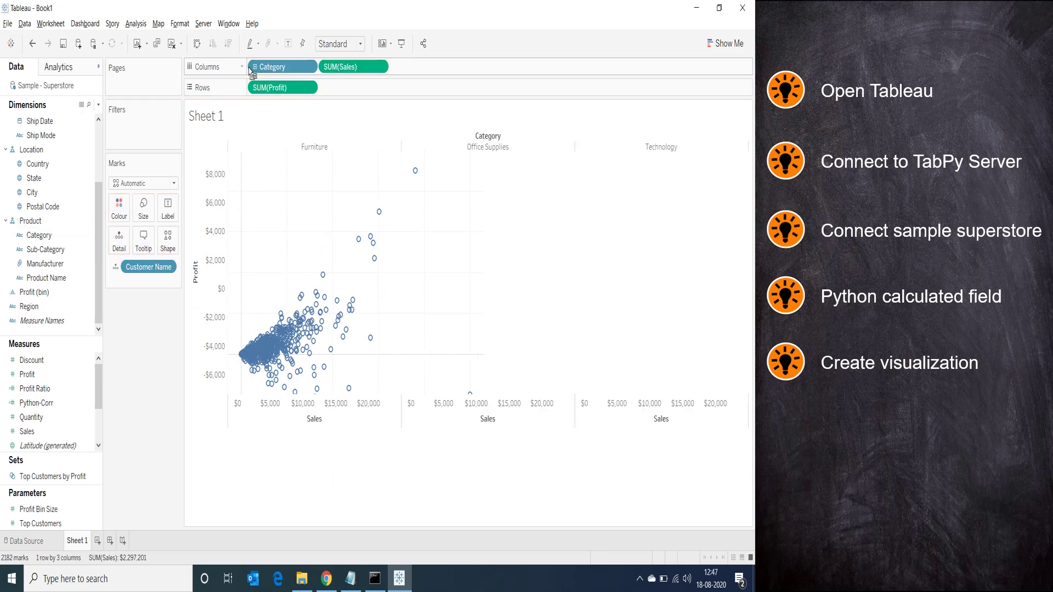
click(361, 44)
click(341, 95)
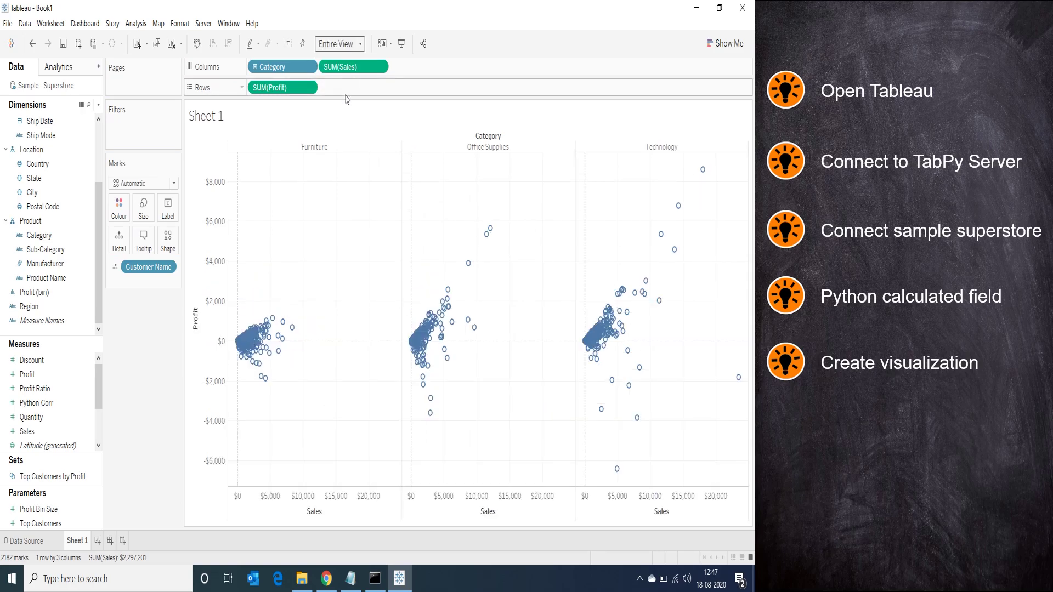
- Colour the marks by Python-Corr and set its table calculation to compute using Customer Name
drag(36, 403, 126, 215)
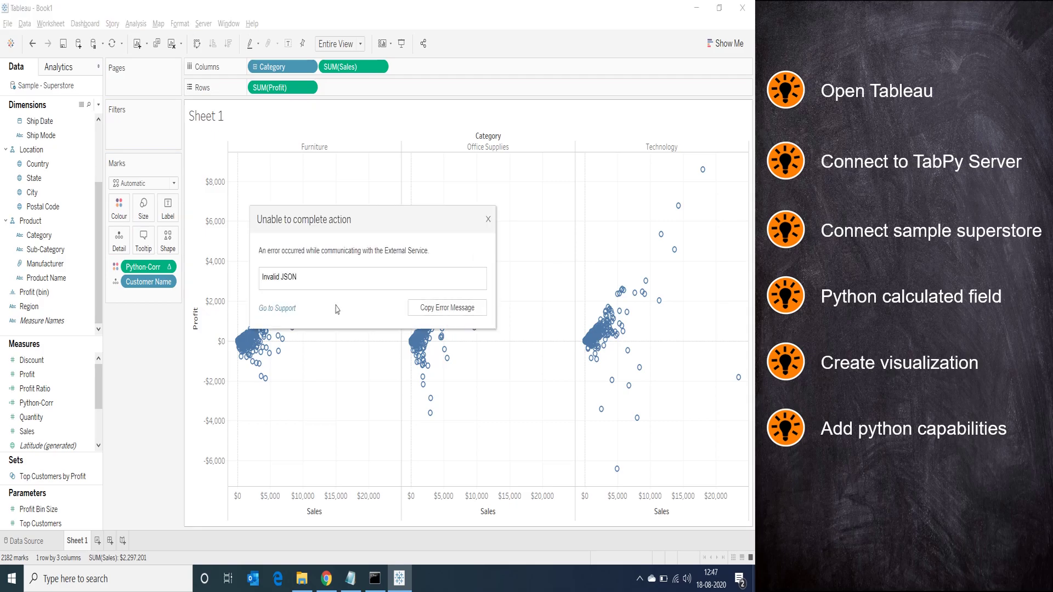
click(490, 220)
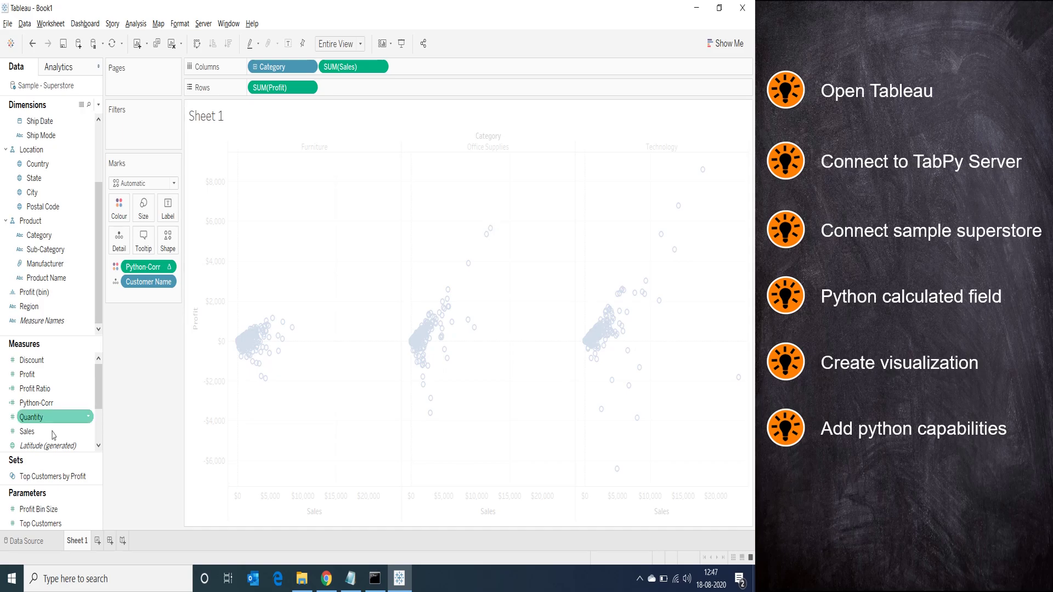
click(169, 267)
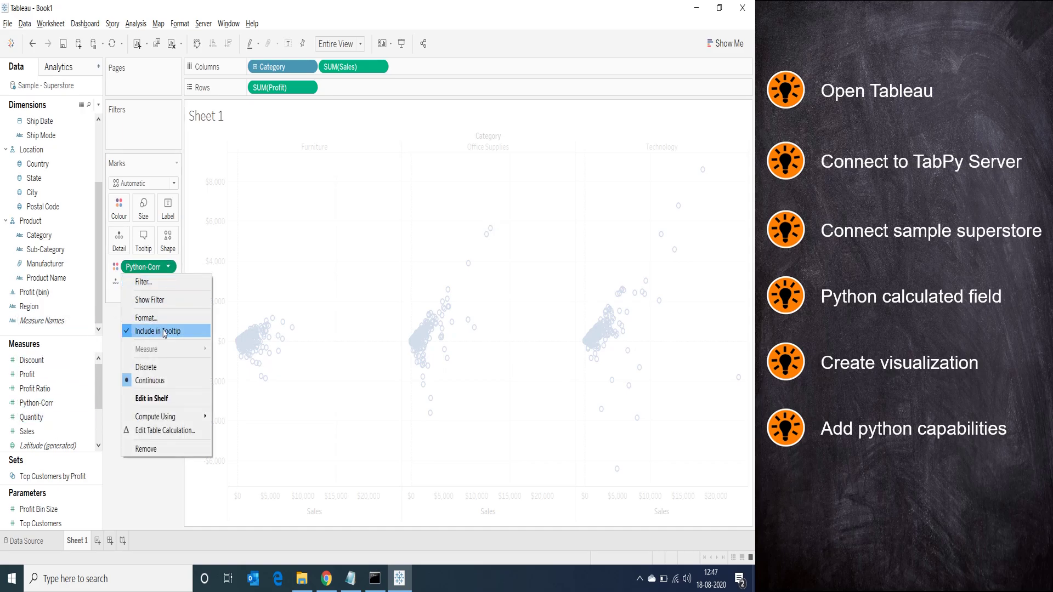
mouse_move(153, 417)
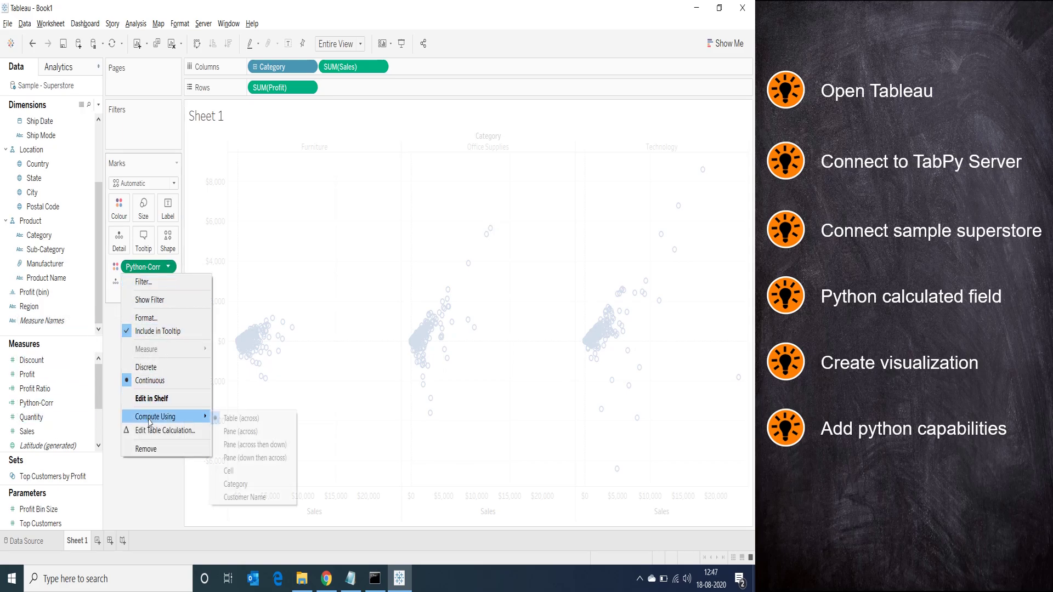
click(248, 497)
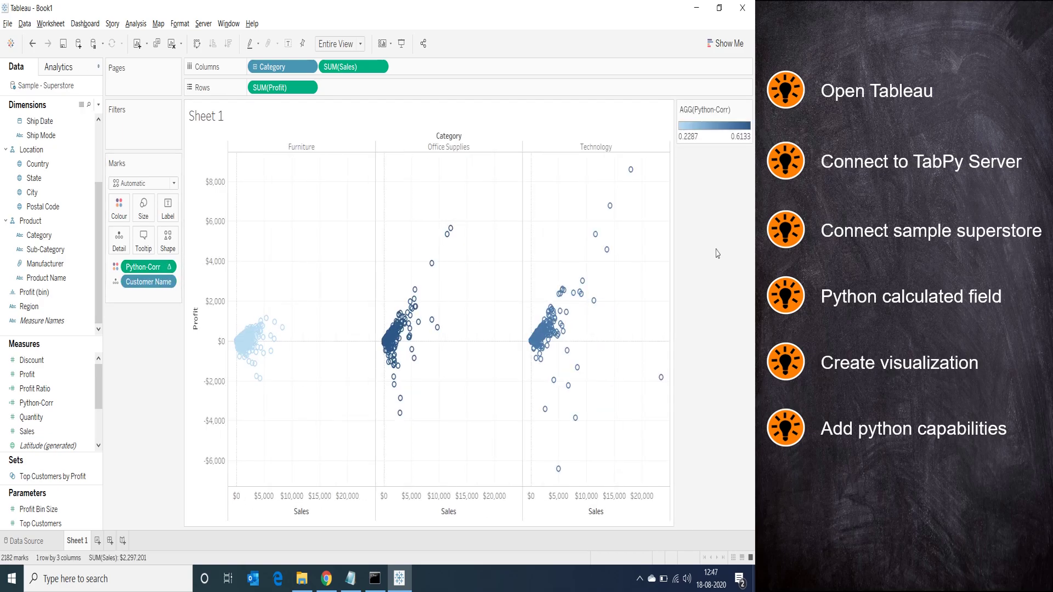
- Check the correlation of a mark in each category and open the palette choices for the Python-Corr colours
mouse_move(260, 339)
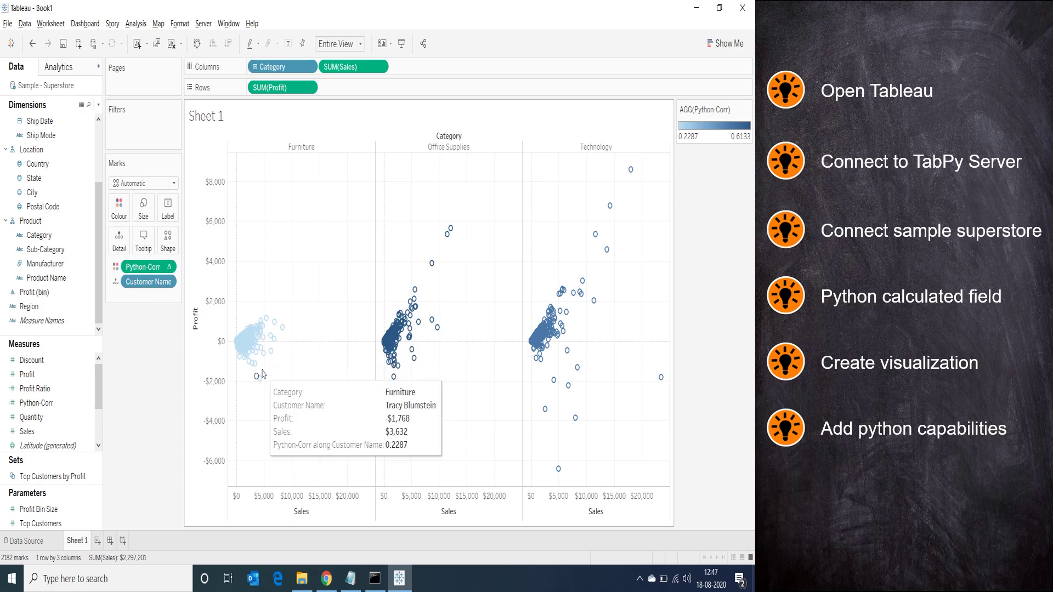
mouse_move(401, 359)
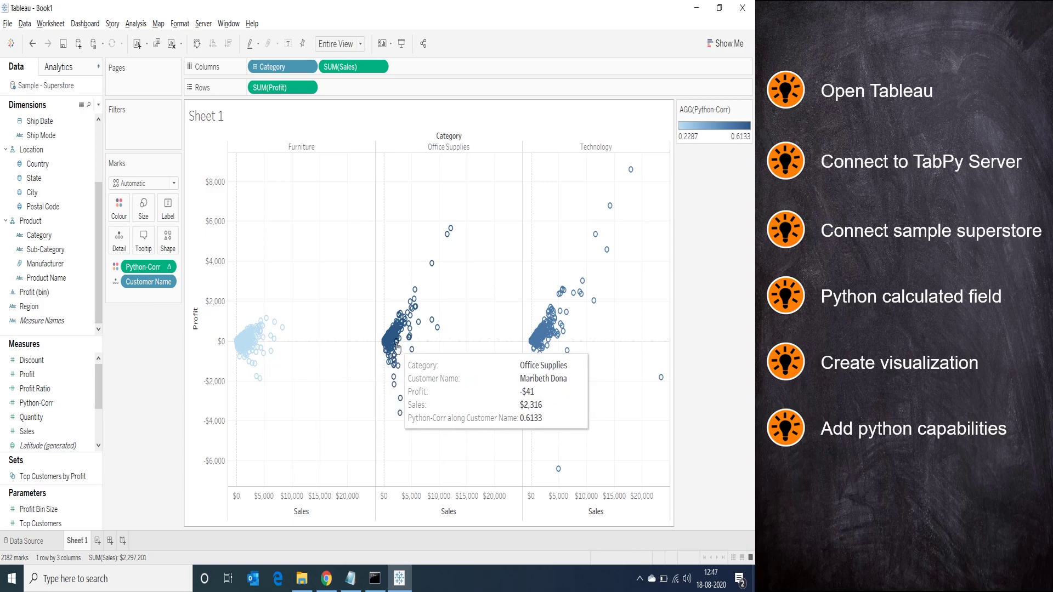
mouse_move(549, 331)
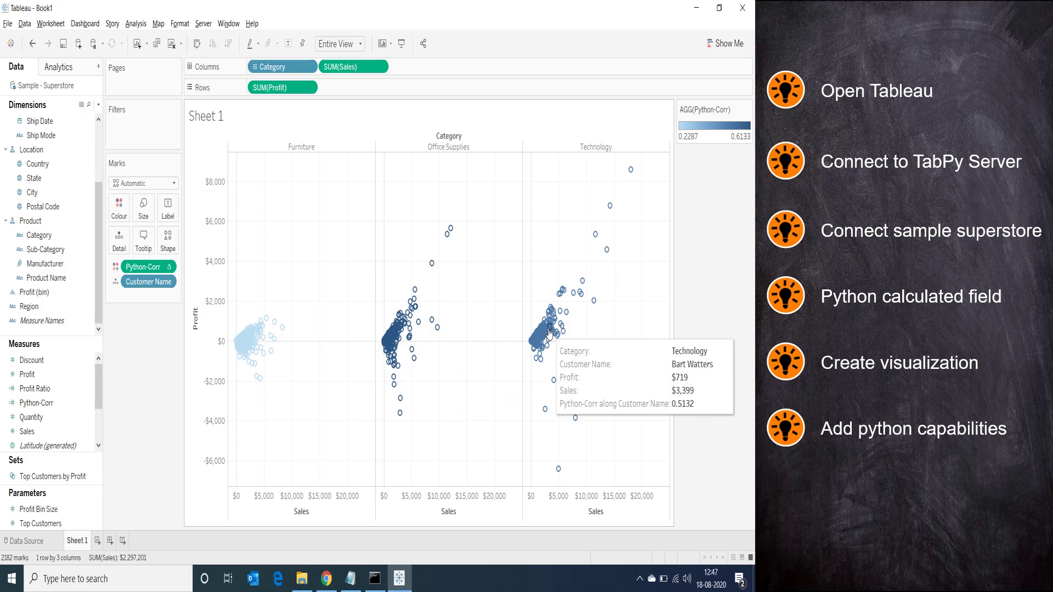
click(749, 111)
click(713, 116)
click(376, 237)
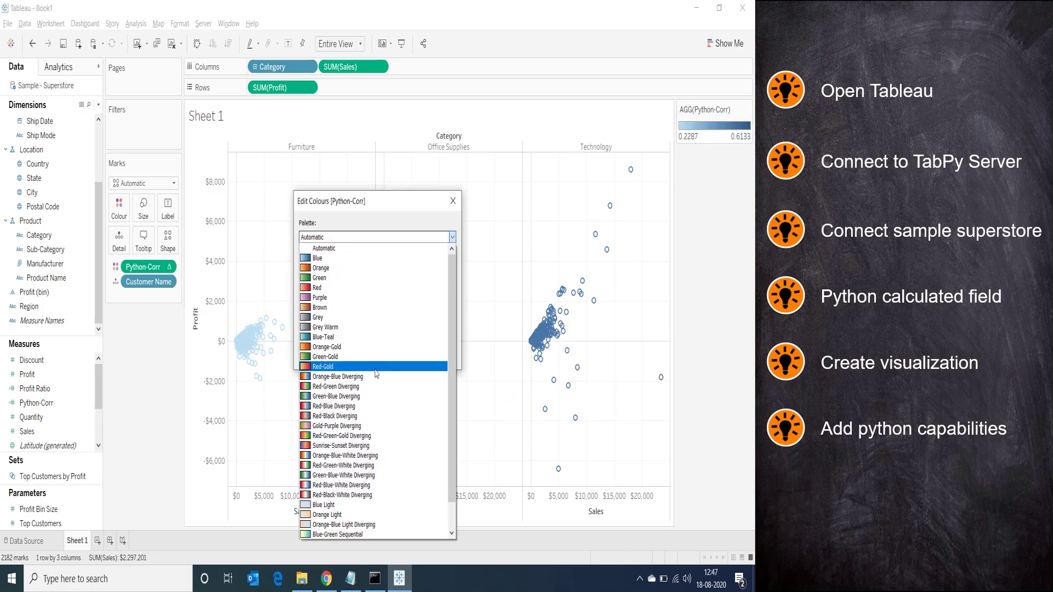